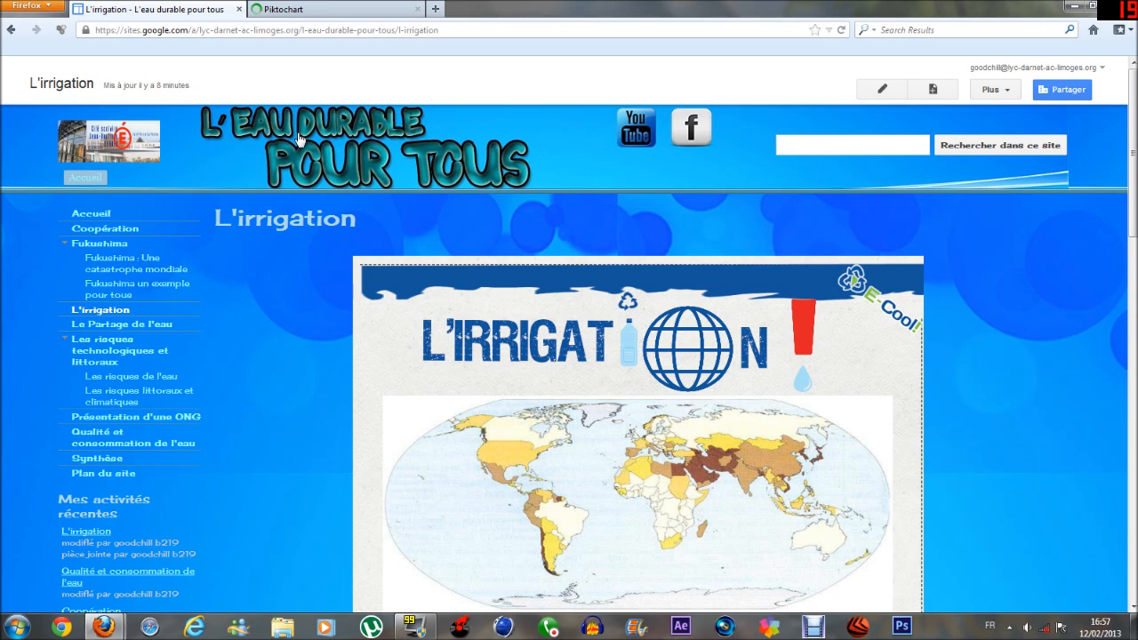
- Look through the infographic on the L'irrigation page, from the world map to the section on China's solutions
scroll(411, 192, down, 3)
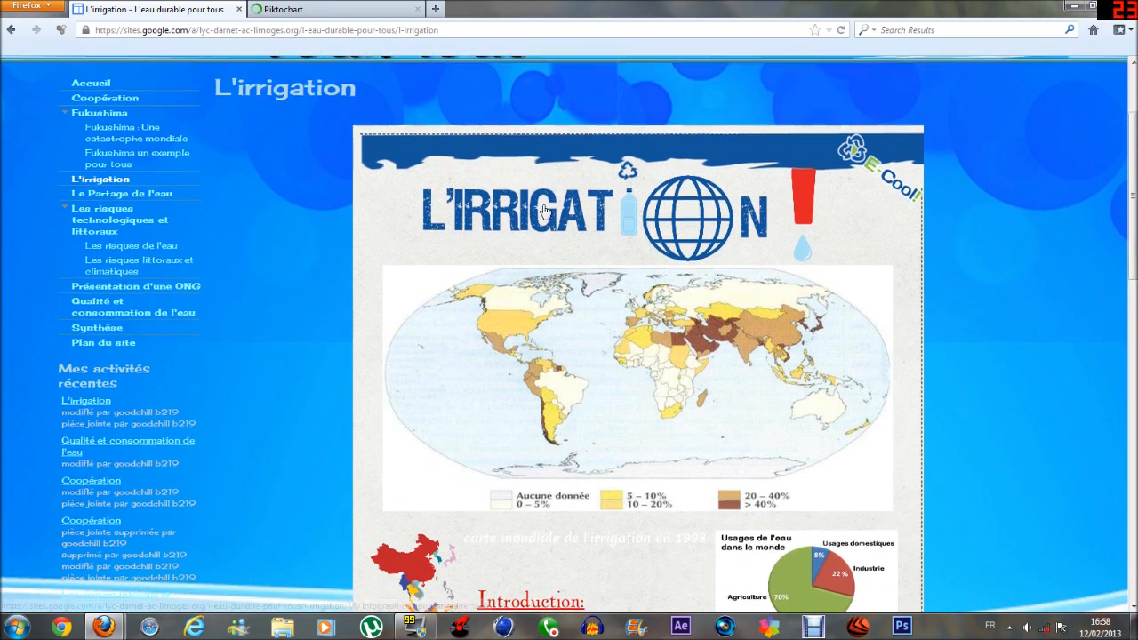
scroll(578, 193, down, 10)
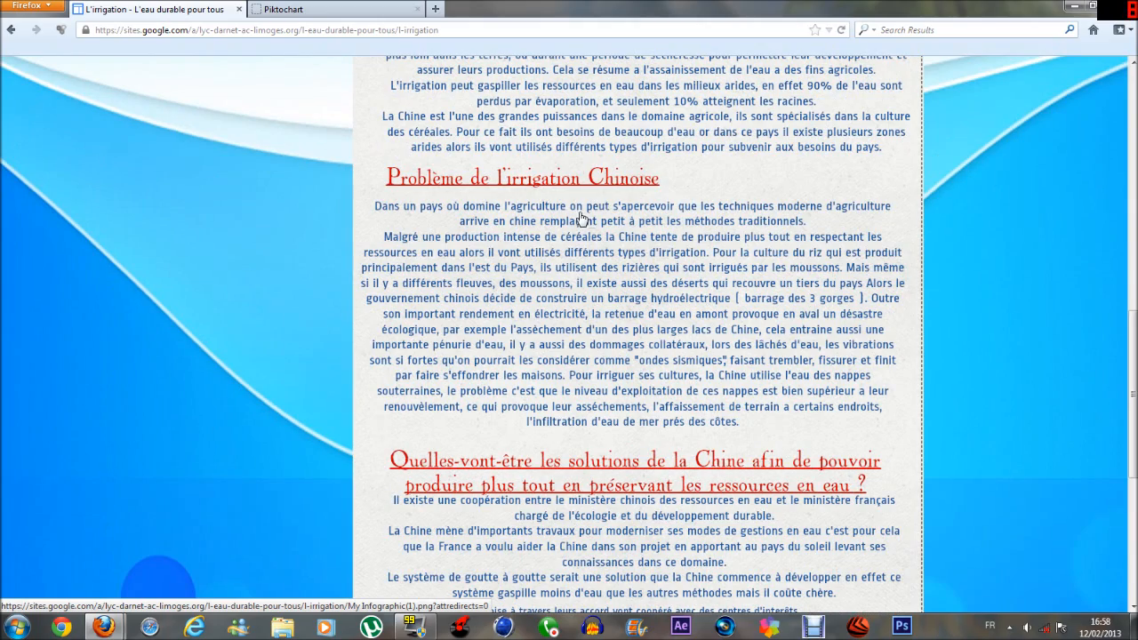
scroll(584, 226, down, 7)
scroll(480, 180, up, 13)
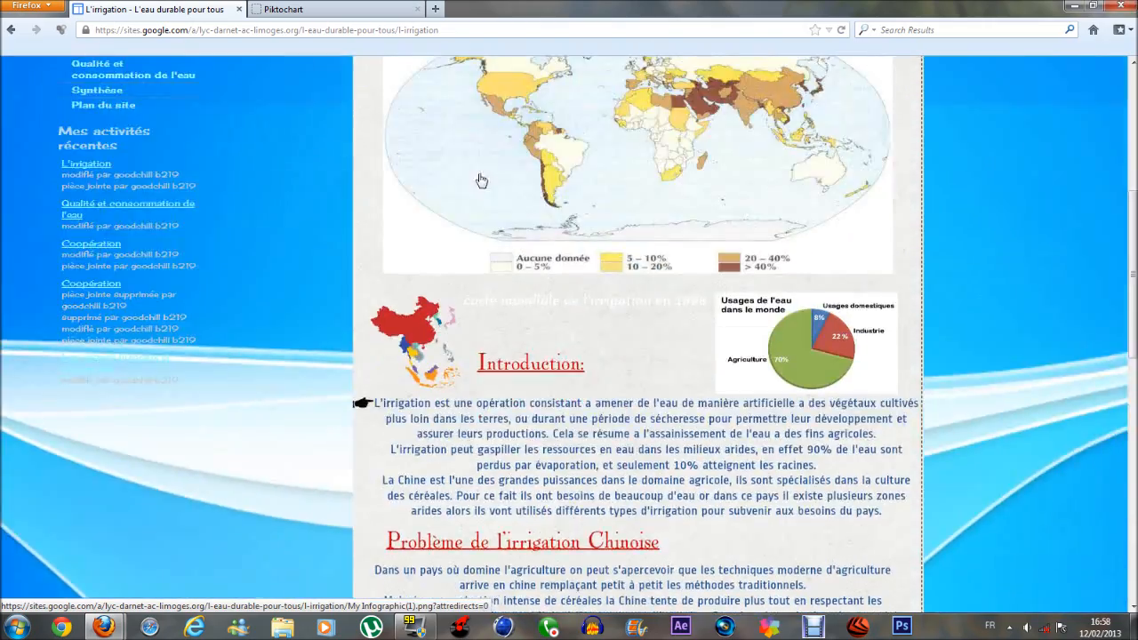
scroll(480, 180, up, 5)
- Open the page "Fukushima : Une catastrophe mondiale" and look through its text and photos
click(132, 266)
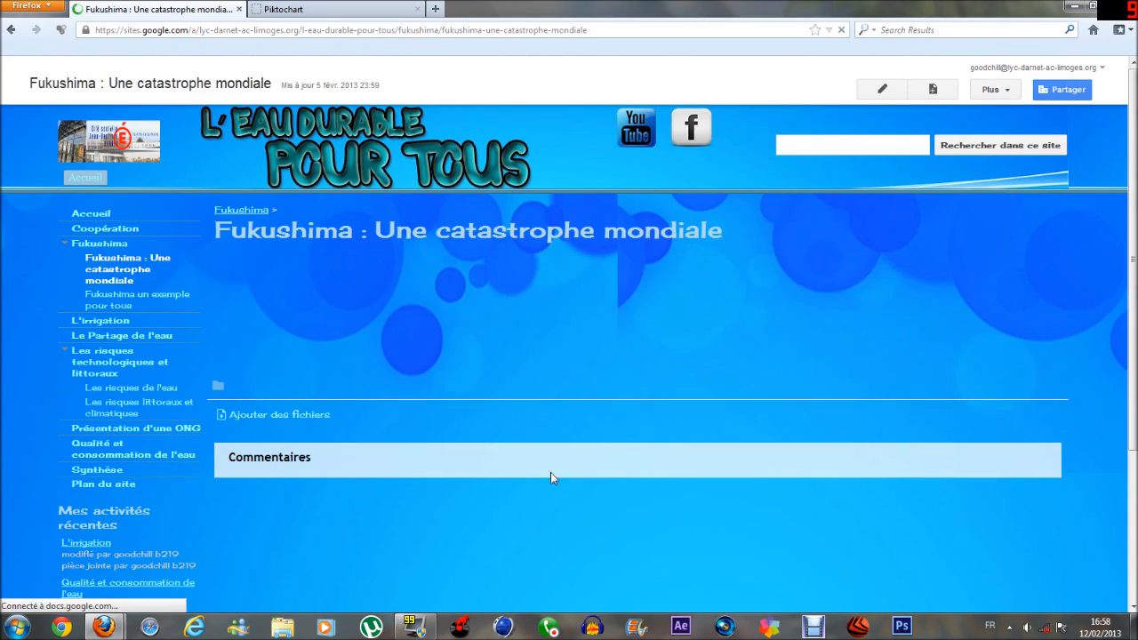
scroll(550, 477, down, 5)
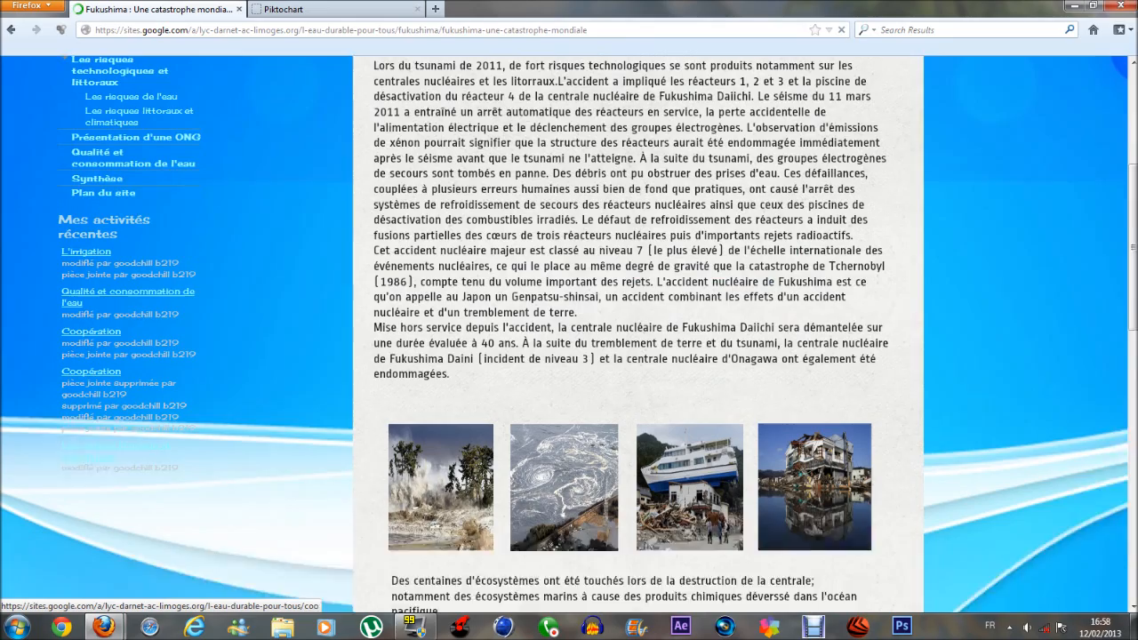
scroll(149, 169, up, 5)
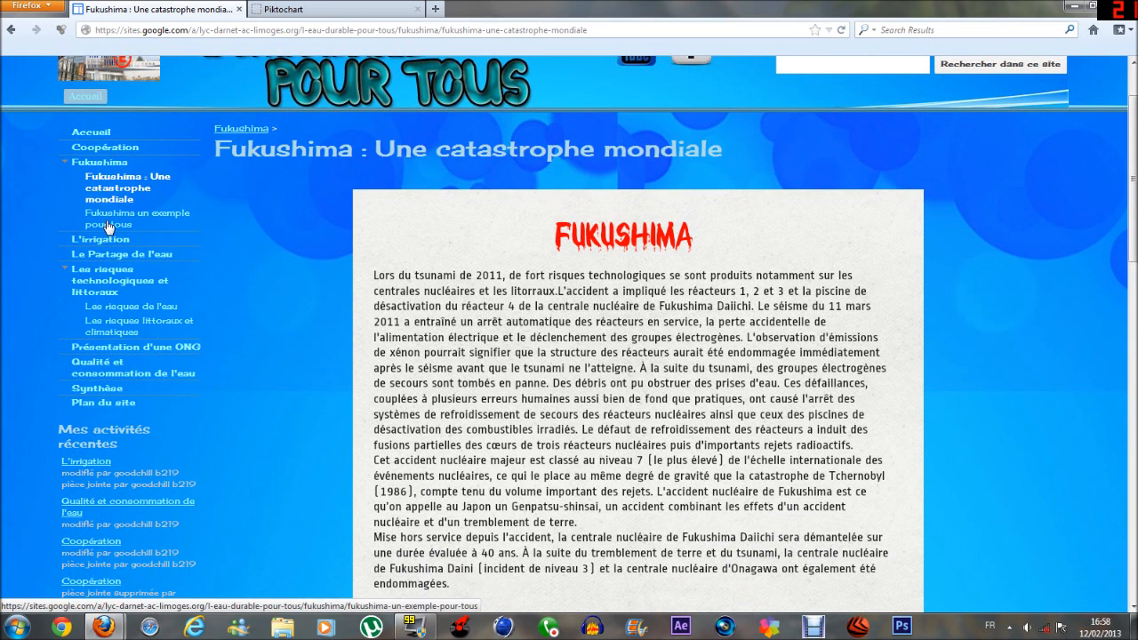
- Open the page "Fukushima un exemple pour tous", dismiss the draft recovery dialog, and look through its infographic
click(106, 223)
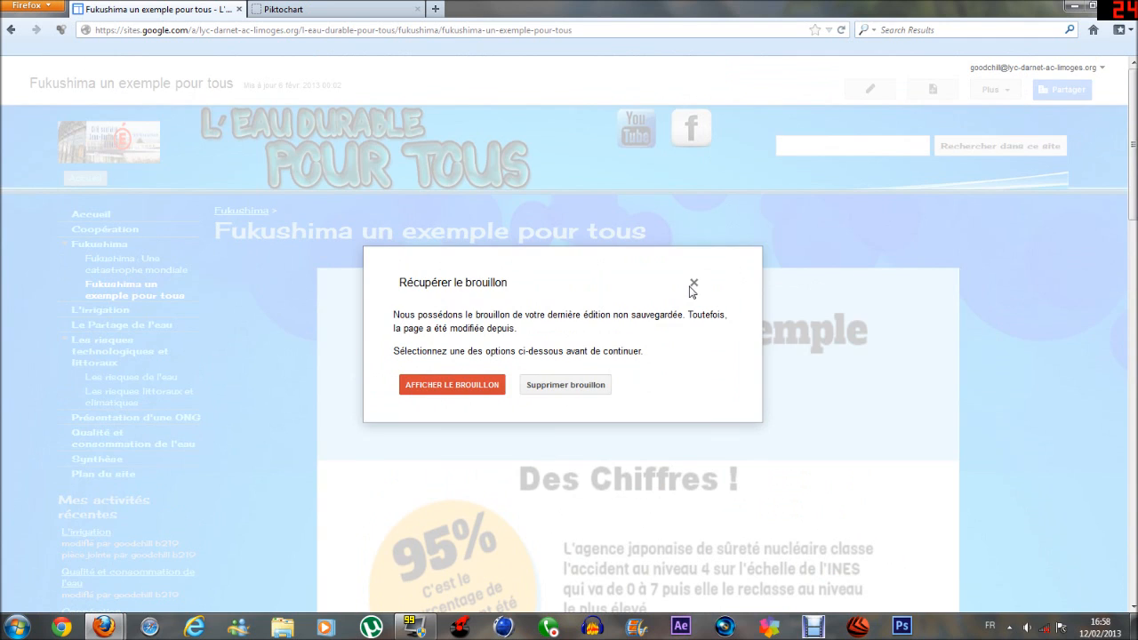
click(694, 284)
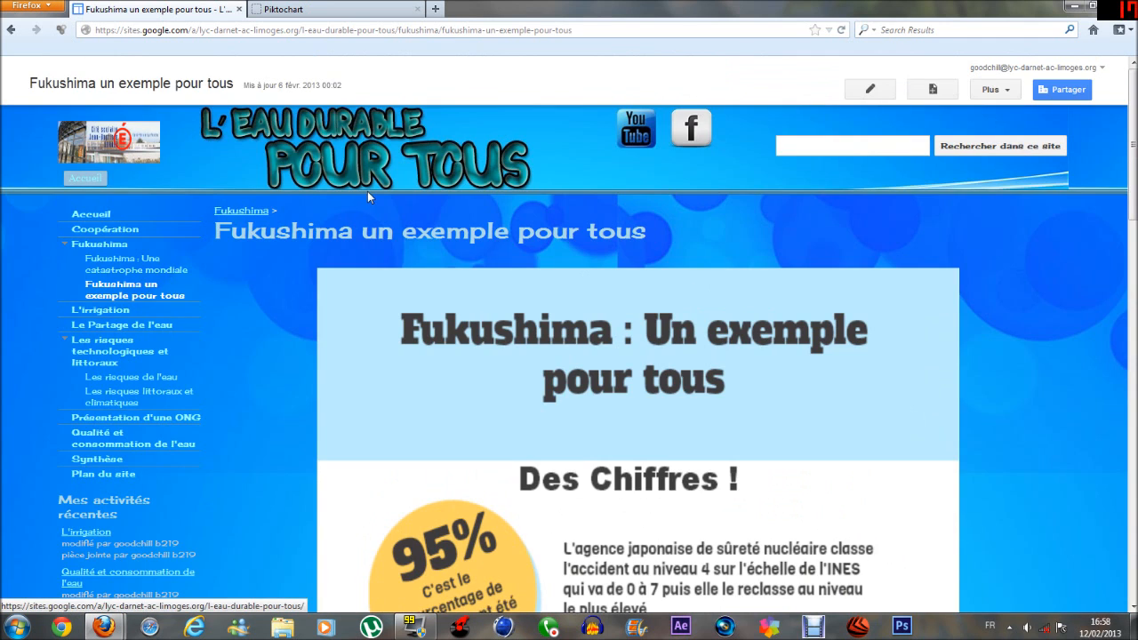
scroll(503, 326, down, 5)
scroll(503, 327, down, 5)
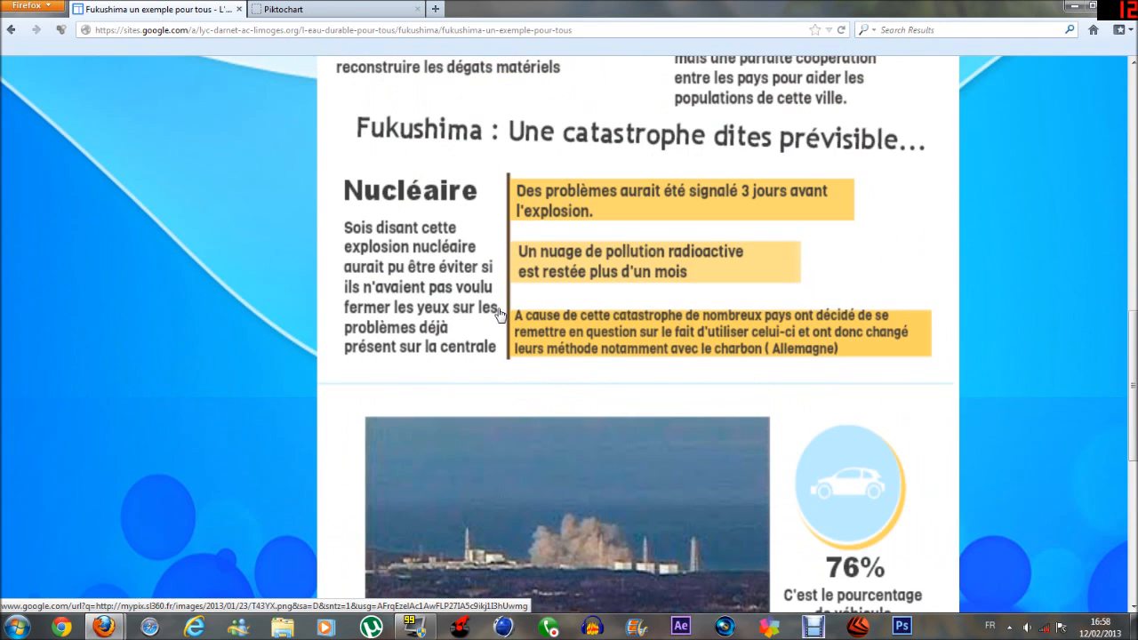
scroll(499, 313, up, 6)
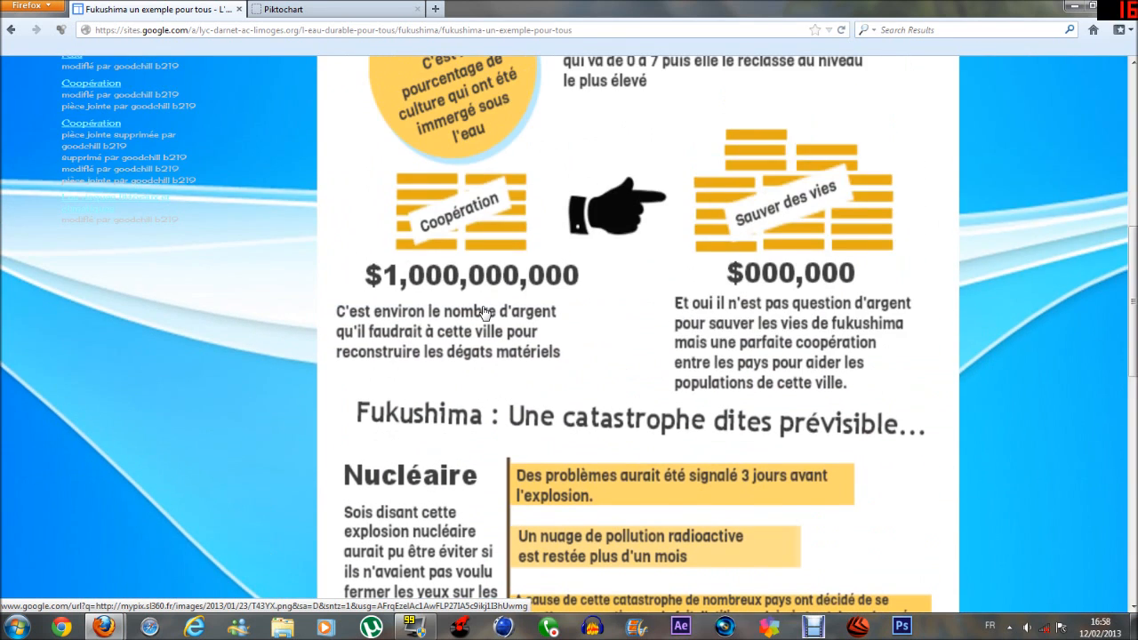
scroll(480, 311, up, 4)
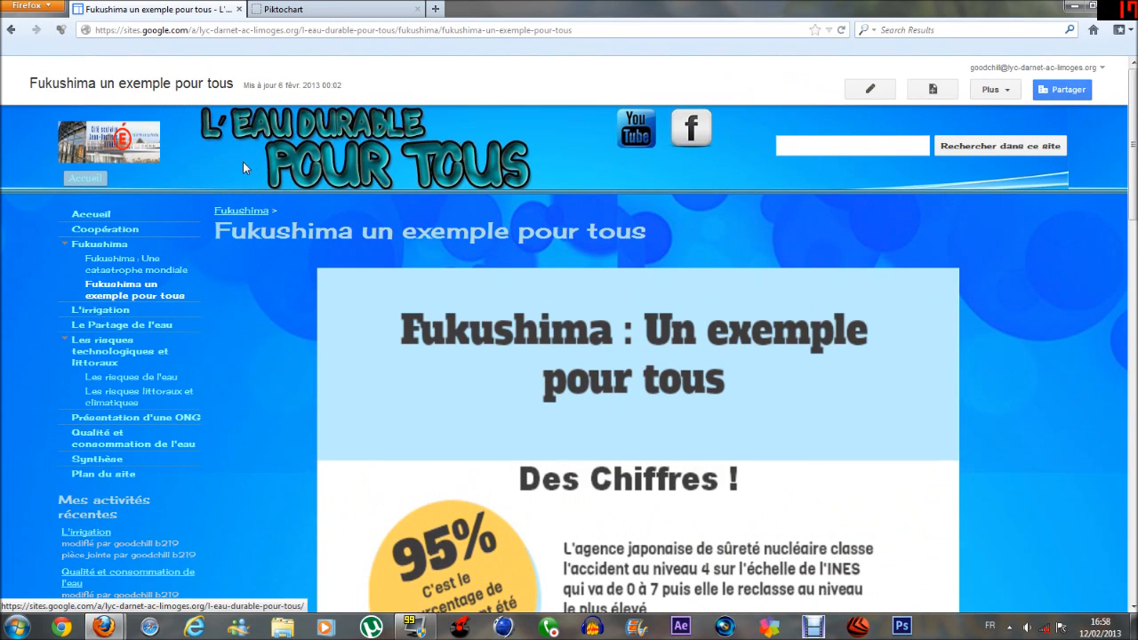
- Switch to Piktochart and browse the theme gallery, examining the themes that require an upgrade
click(352, 8)
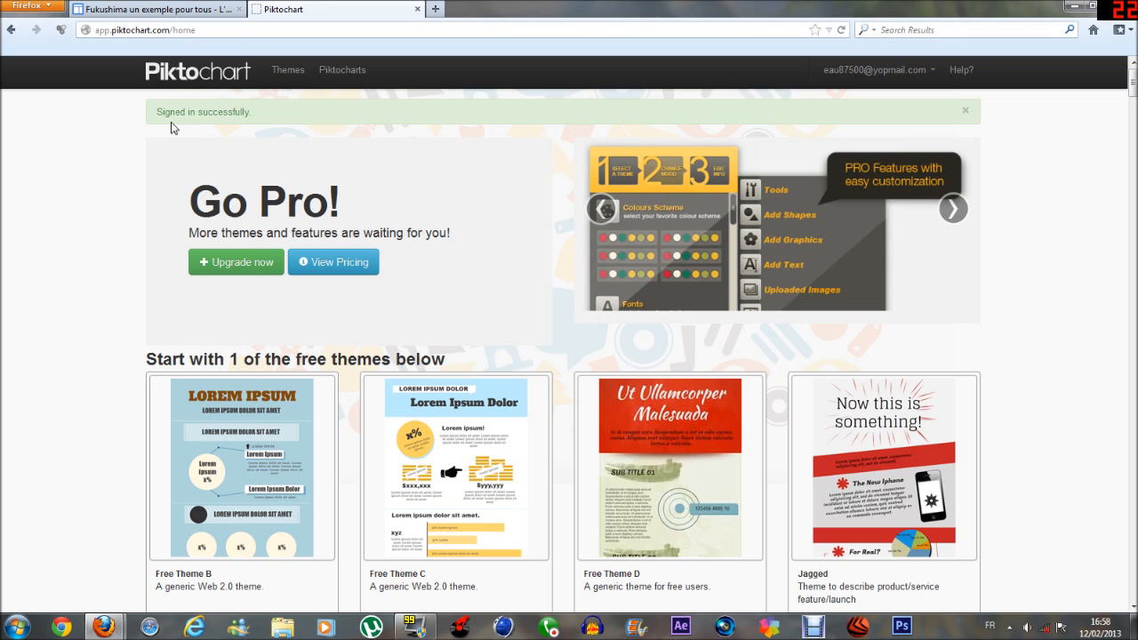
scroll(253, 183, down, 7)
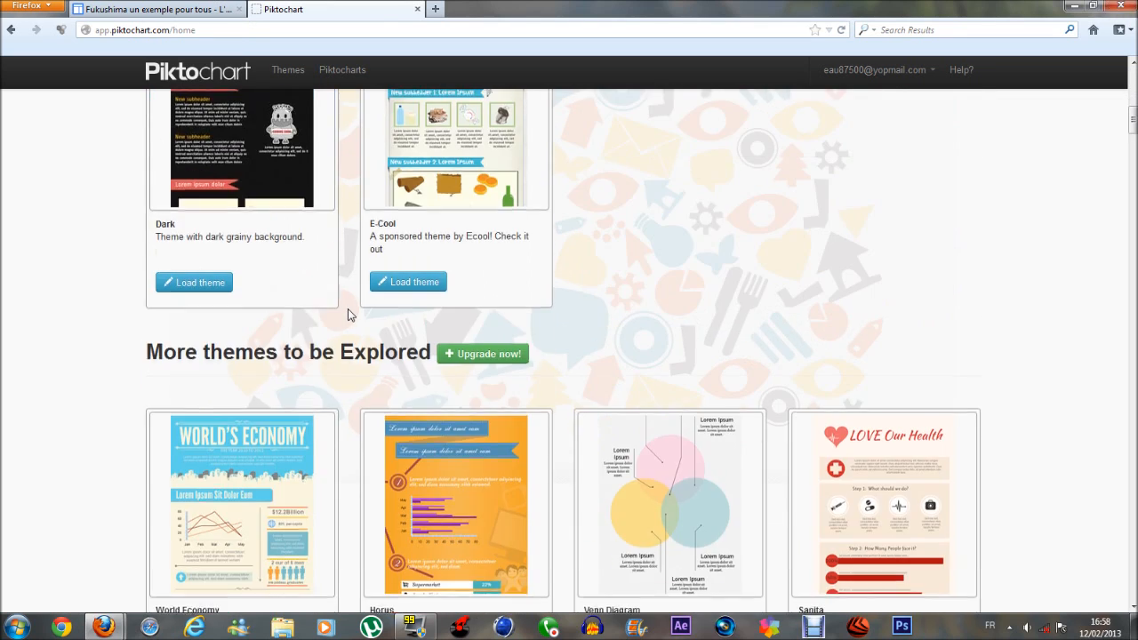
scroll(348, 312, up, 4)
scroll(354, 335, down, 12)
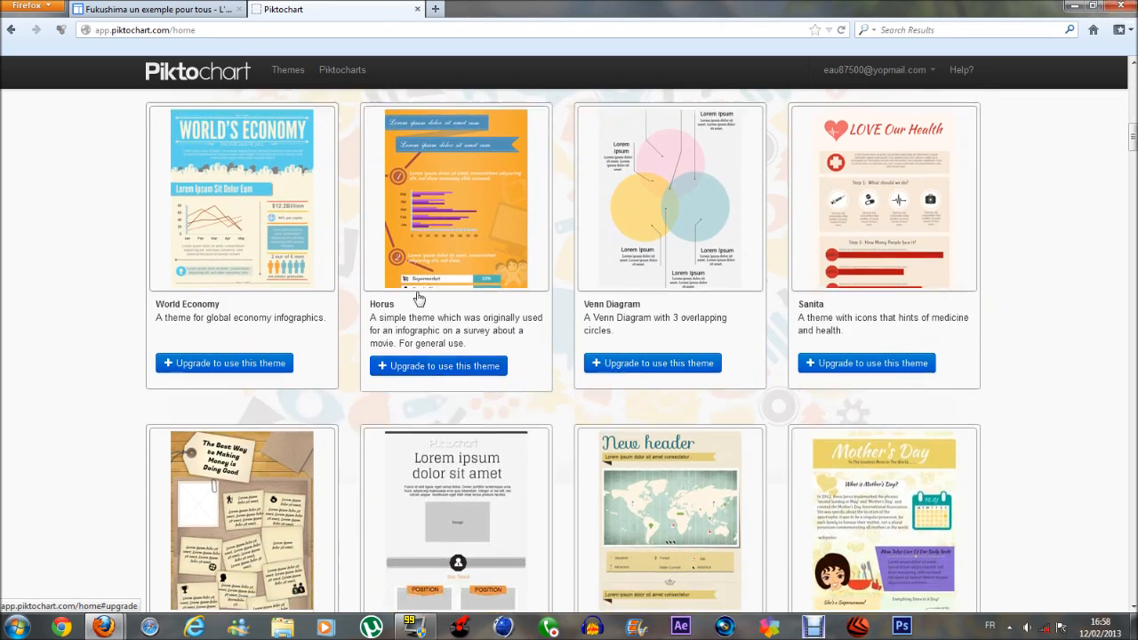
scroll(407, 303, down, 3)
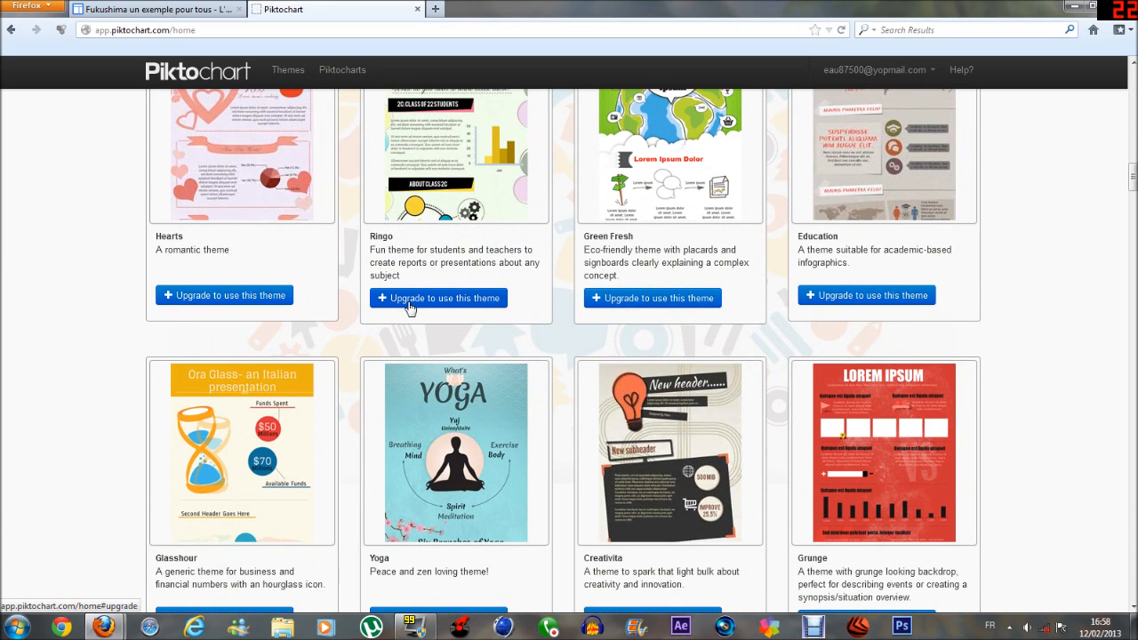
scroll(356, 329, down, 3)
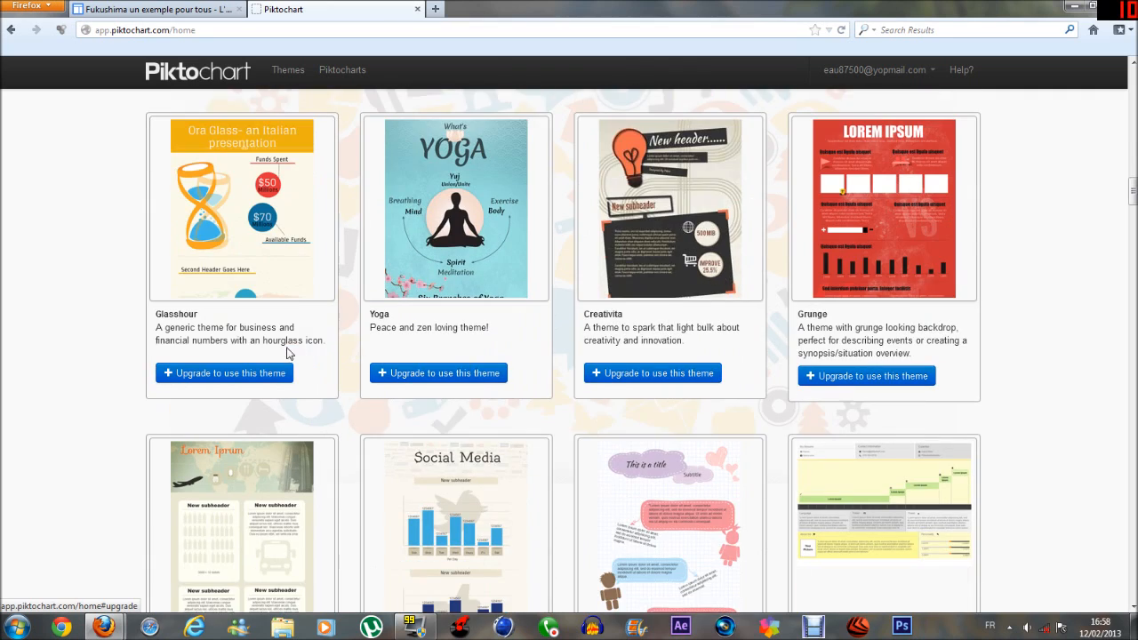
scroll(279, 315, down, 3)
scroll(181, 437, down, 3)
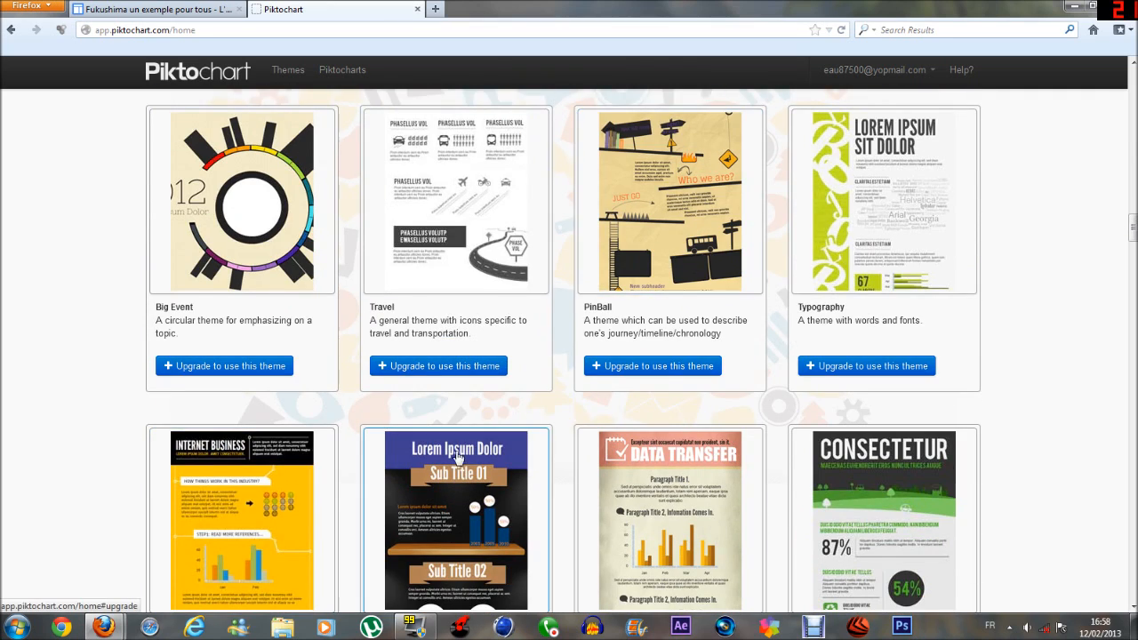
scroll(463, 205, down, 3)
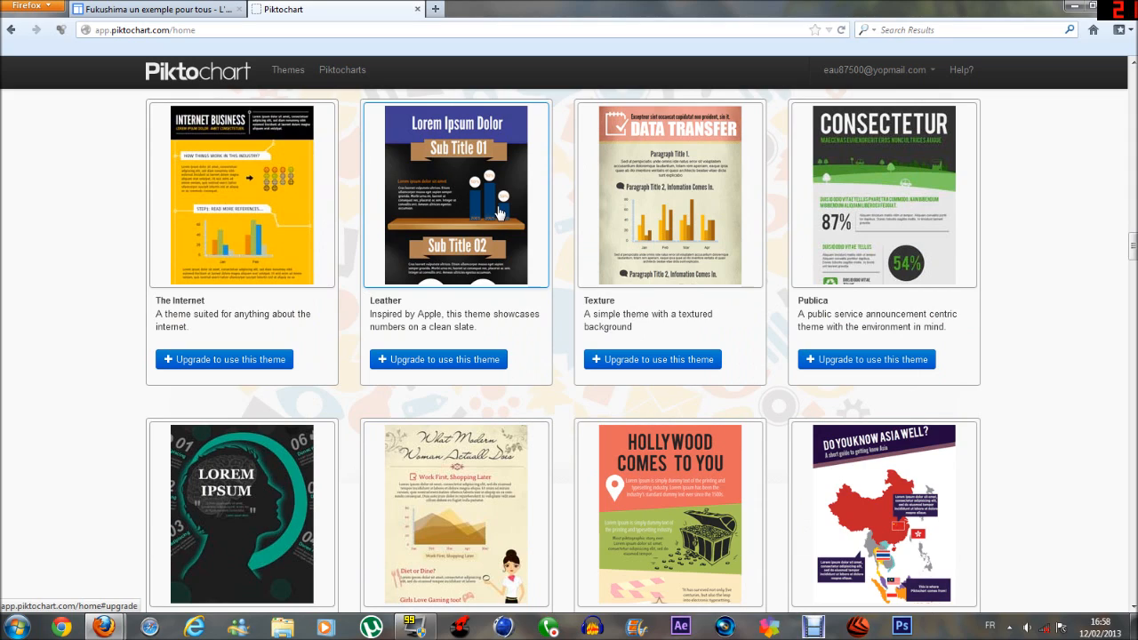
scroll(515, 404, down, 3)
scroll(355, 400, up, 6)
scroll(368, 300, up, 9)
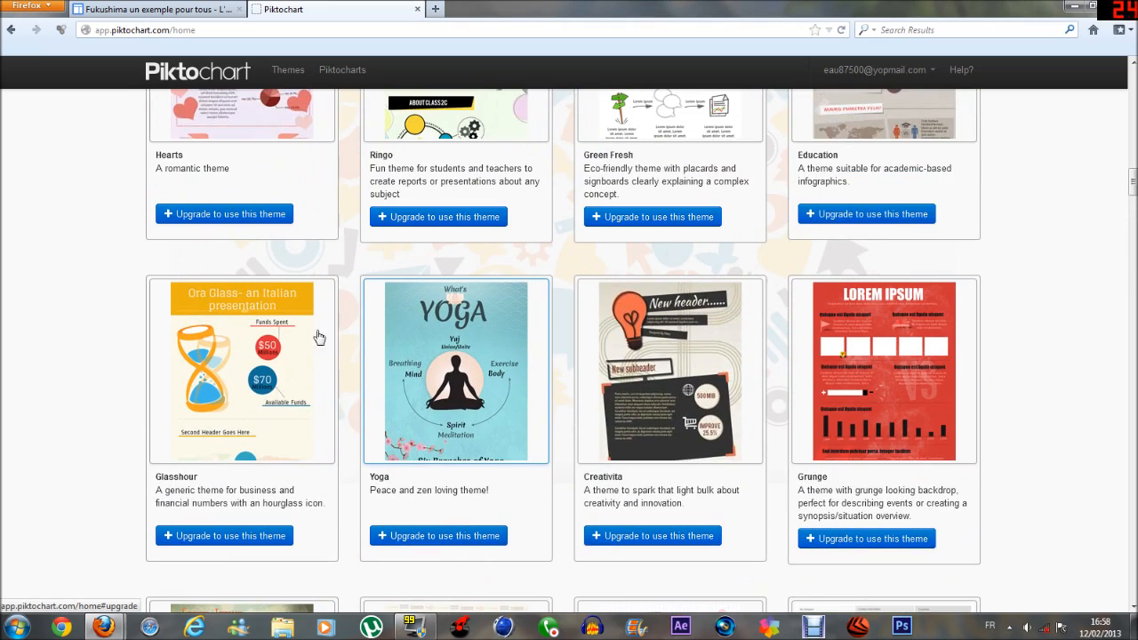
scroll(261, 378, up, 10)
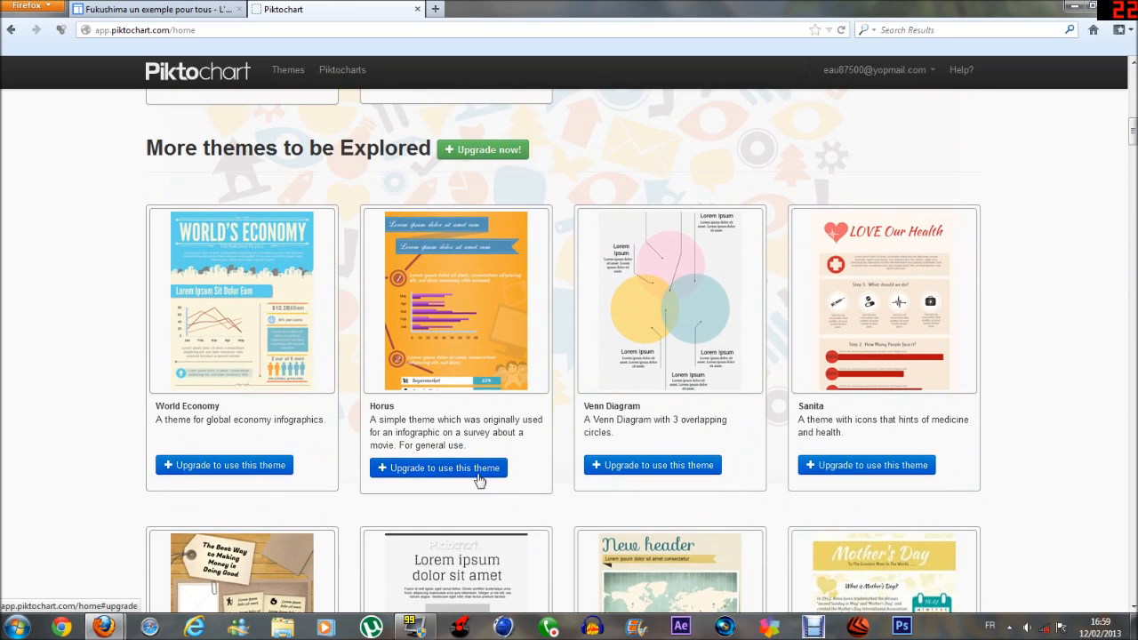
- Examine the free themes offered in the gallery, from Free Theme B to E-Cool
scroll(480, 471, up, 10)
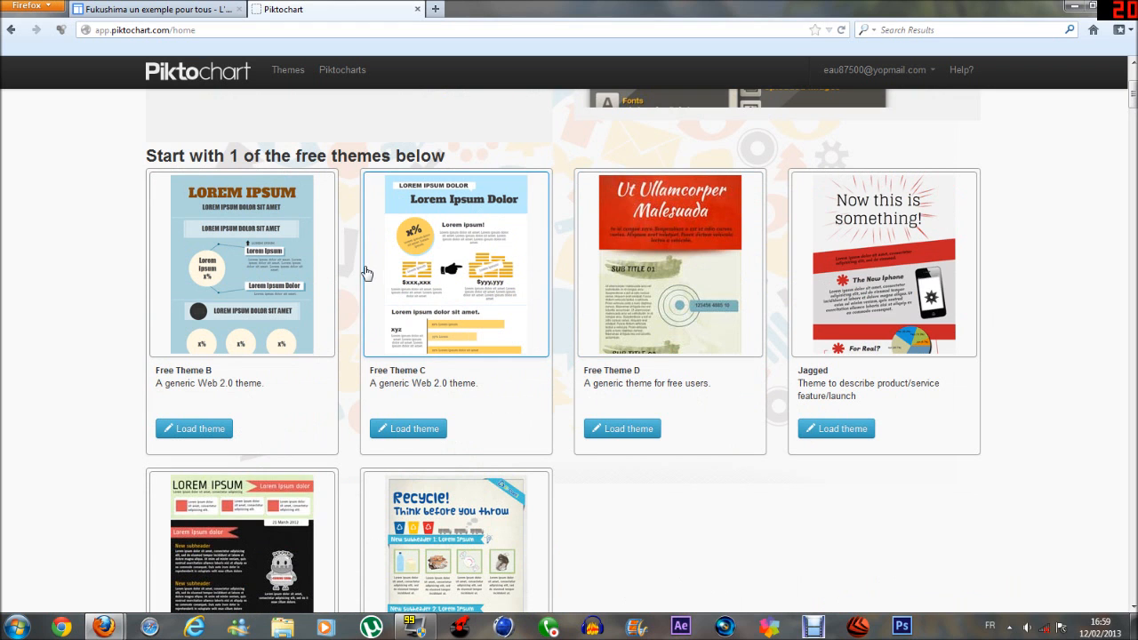
scroll(362, 275, down, 2)
scroll(362, 276, down, 2)
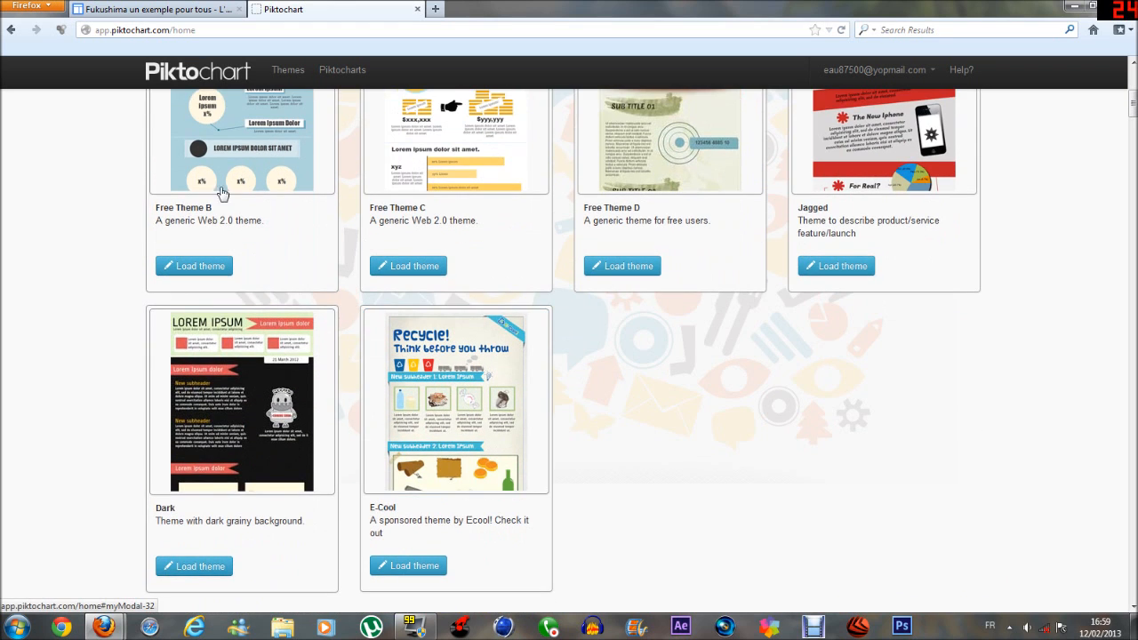
scroll(561, 279, up, 6)
scroll(561, 279, down, 4)
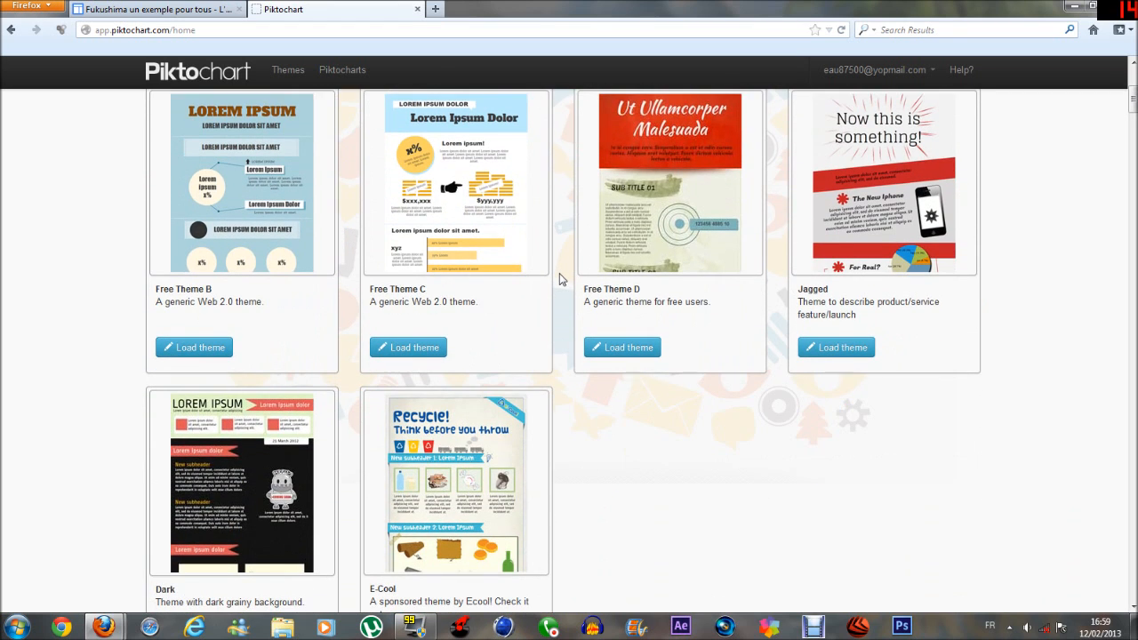
scroll(551, 366, down, 4)
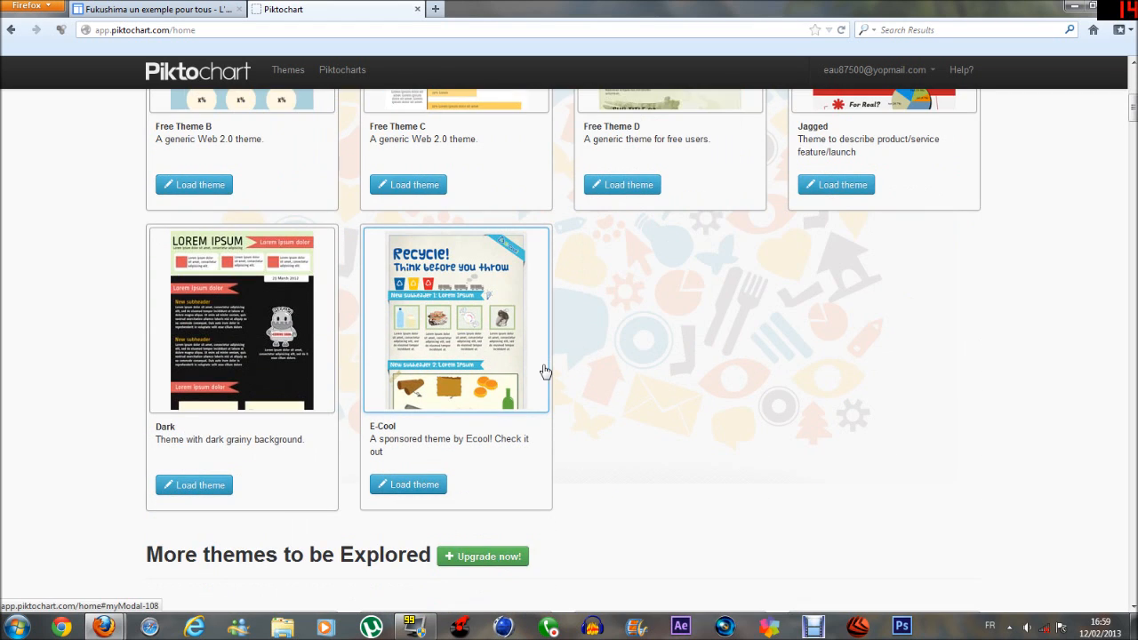
scroll(554, 352, up, 9)
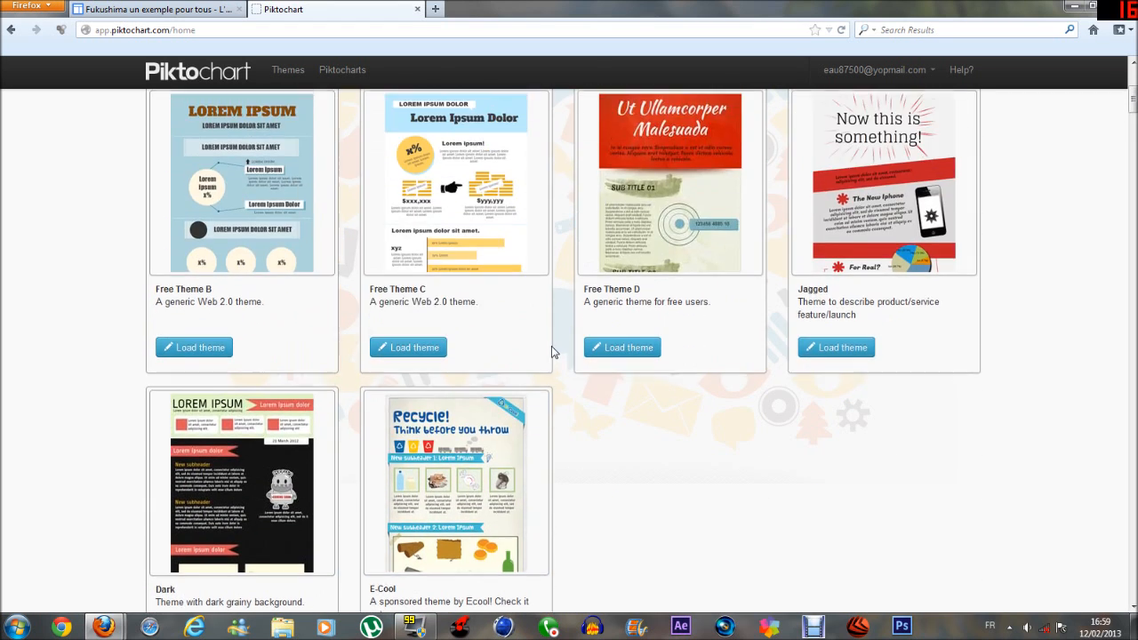
scroll(534, 364, up, 1)
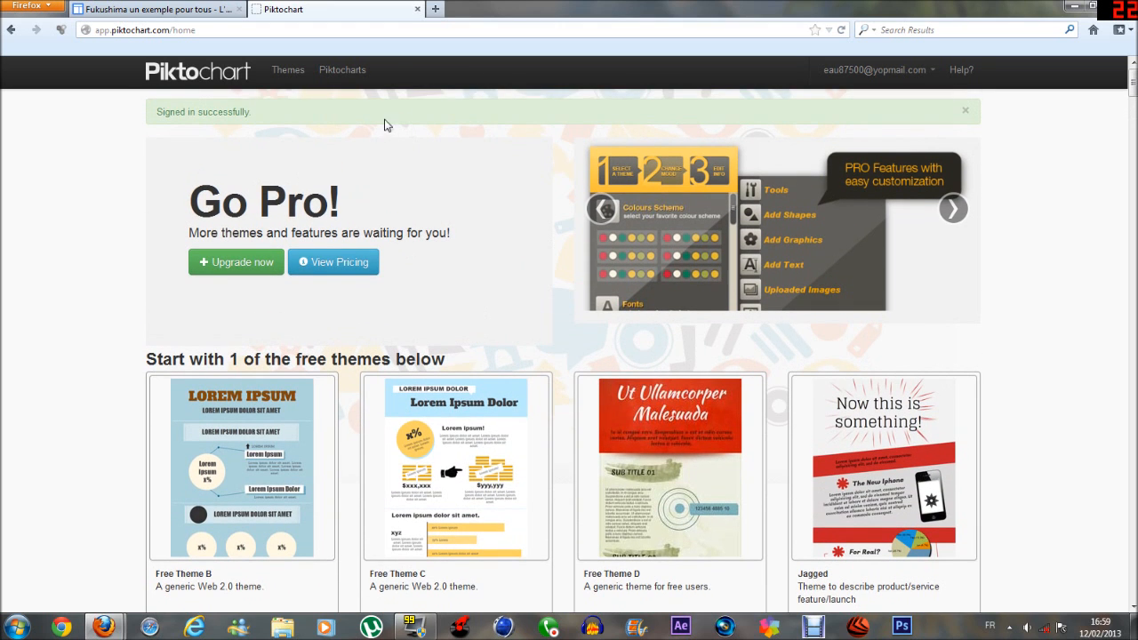
- Open the list of saved Piktocharts and look through the saved Fukushima infographics
click(350, 77)
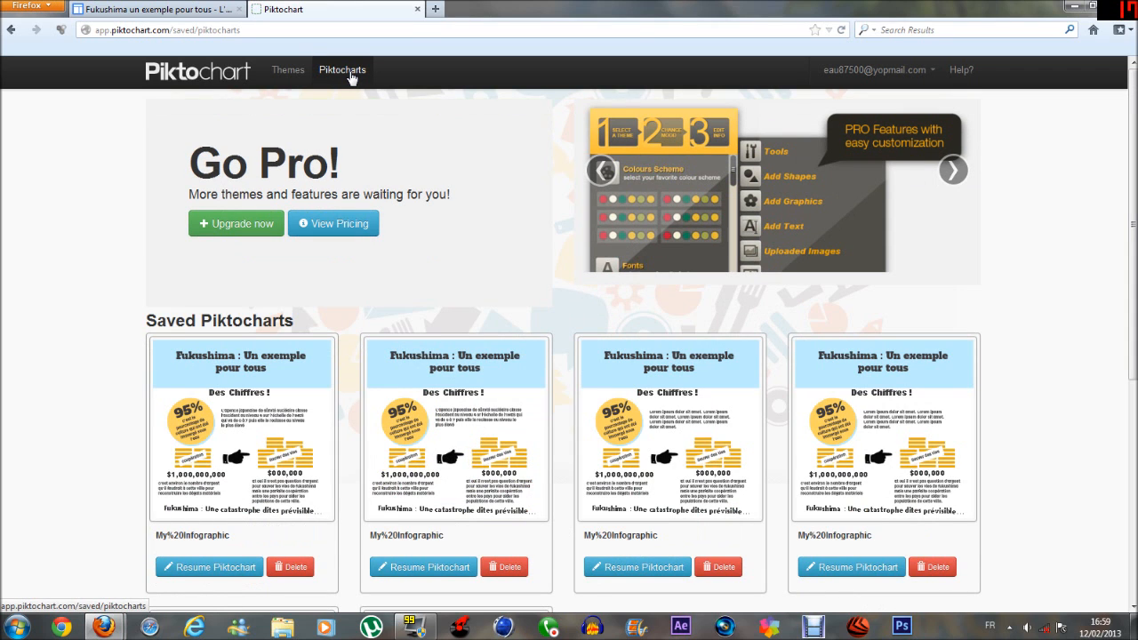
scroll(417, 274, down, 4)
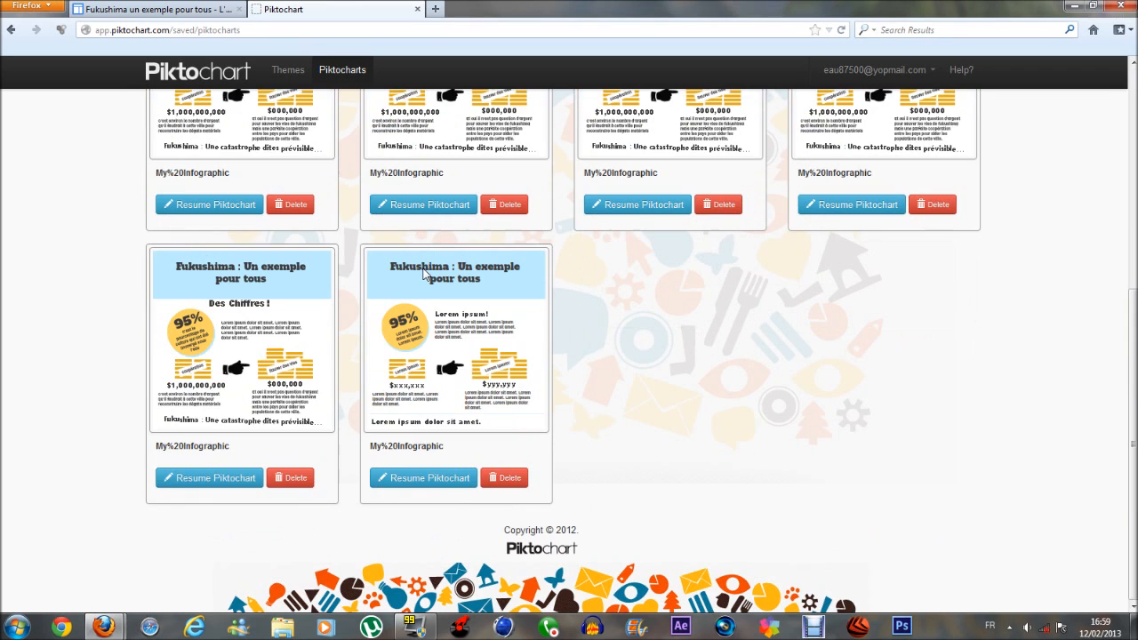
scroll(624, 345, up, 4)
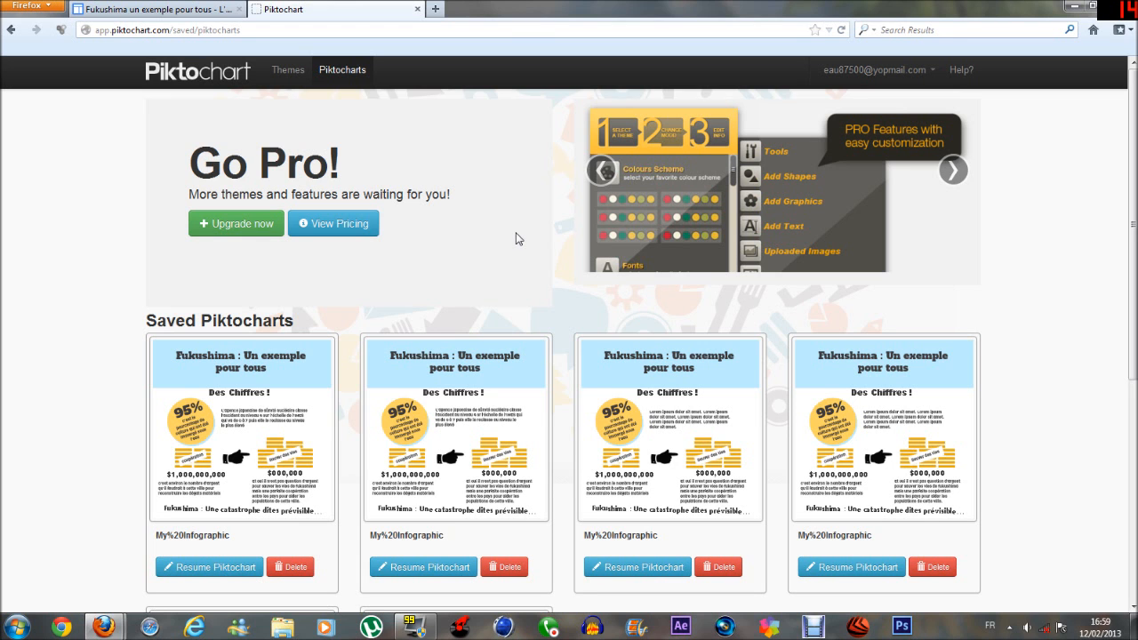
scroll(534, 355, down, 4)
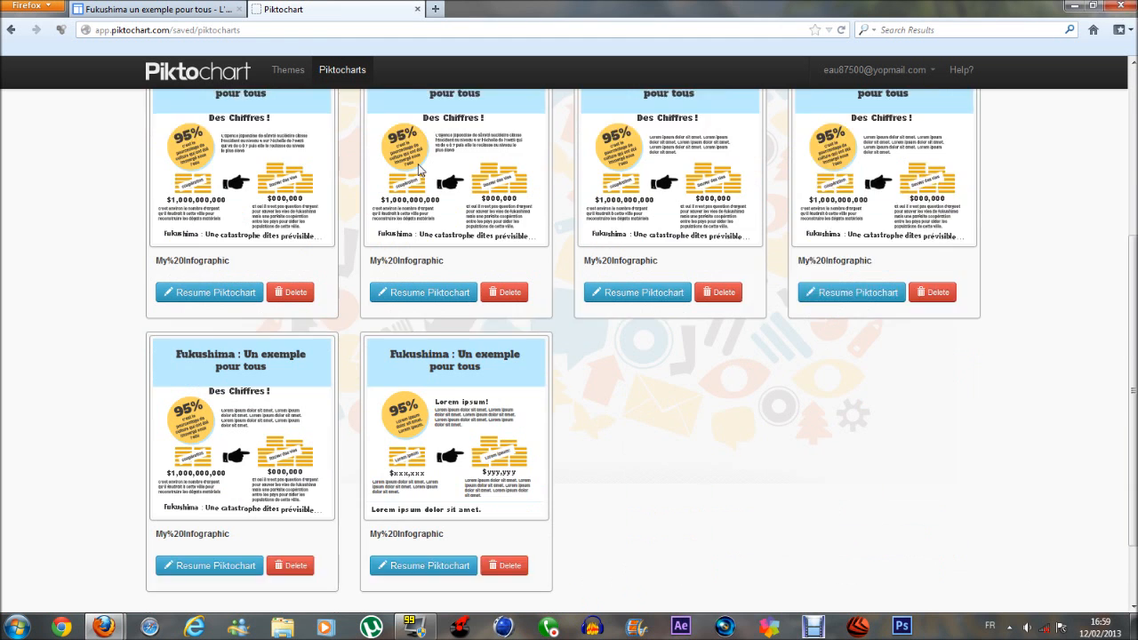
scroll(572, 380, up, 4)
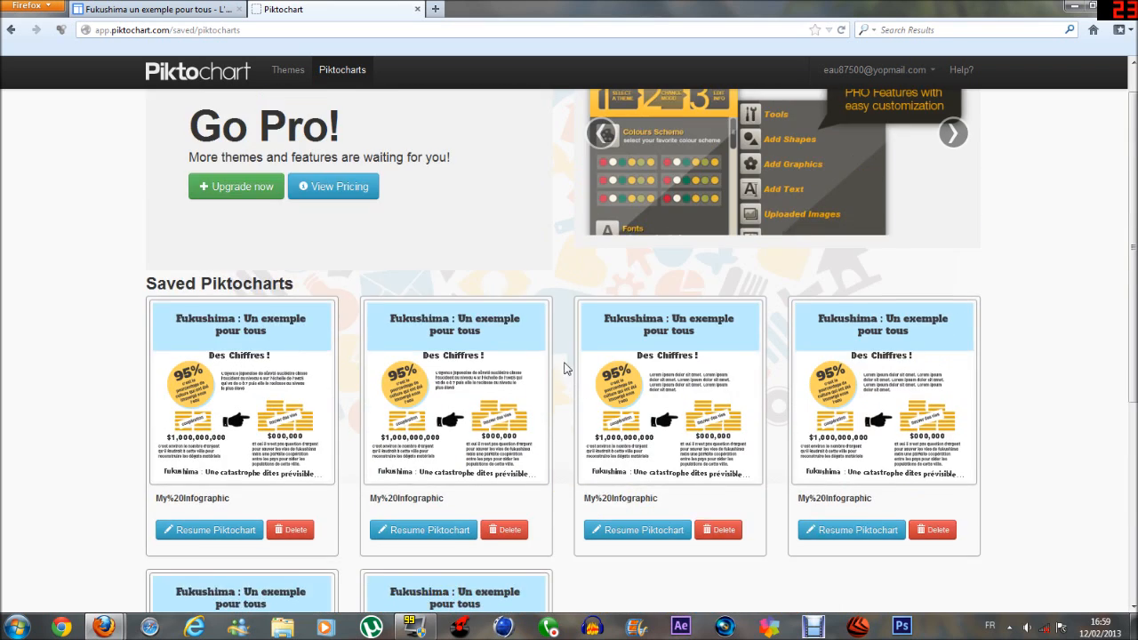
- Return to the theme gallery and load the free E-Cool theme into the infographic editor
click(280, 69)
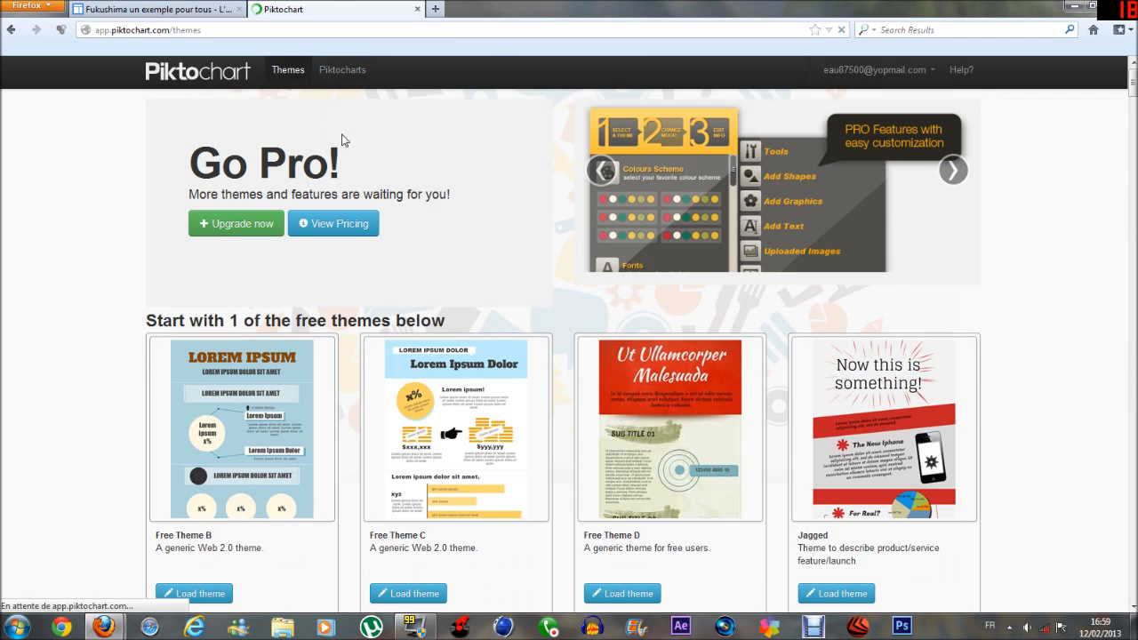
scroll(404, 165, down, 3)
scroll(411, 226, down, 3)
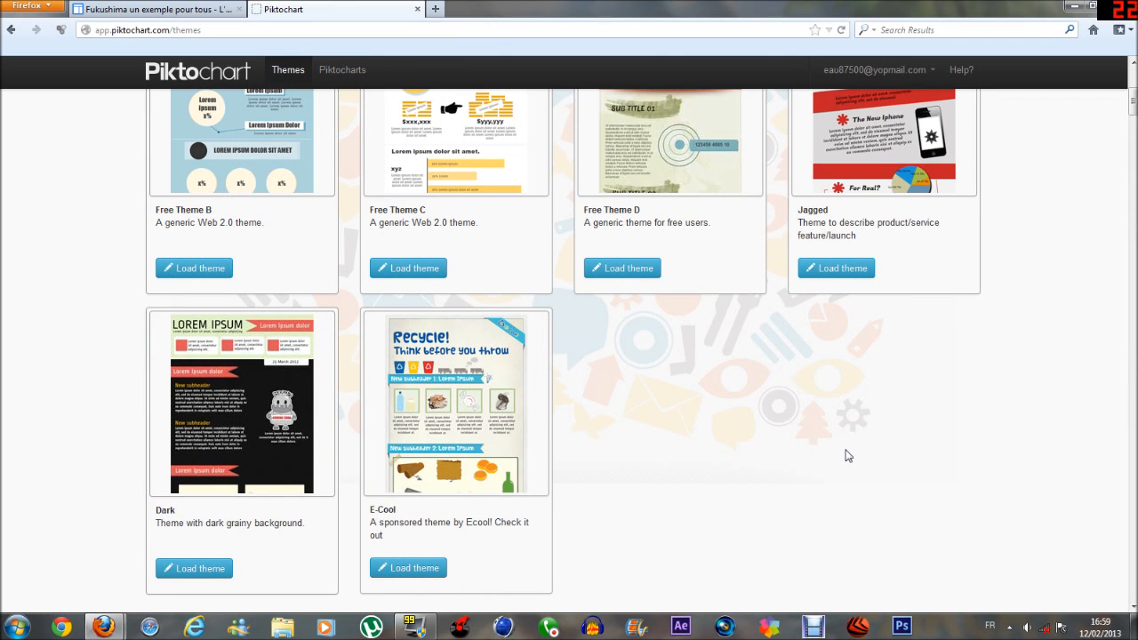
scroll(844, 451, down, 3)
scroll(770, 443, up, 5)
scroll(813, 417, up, 1)
scroll(813, 417, down, 3)
scroll(761, 419, down, 2)
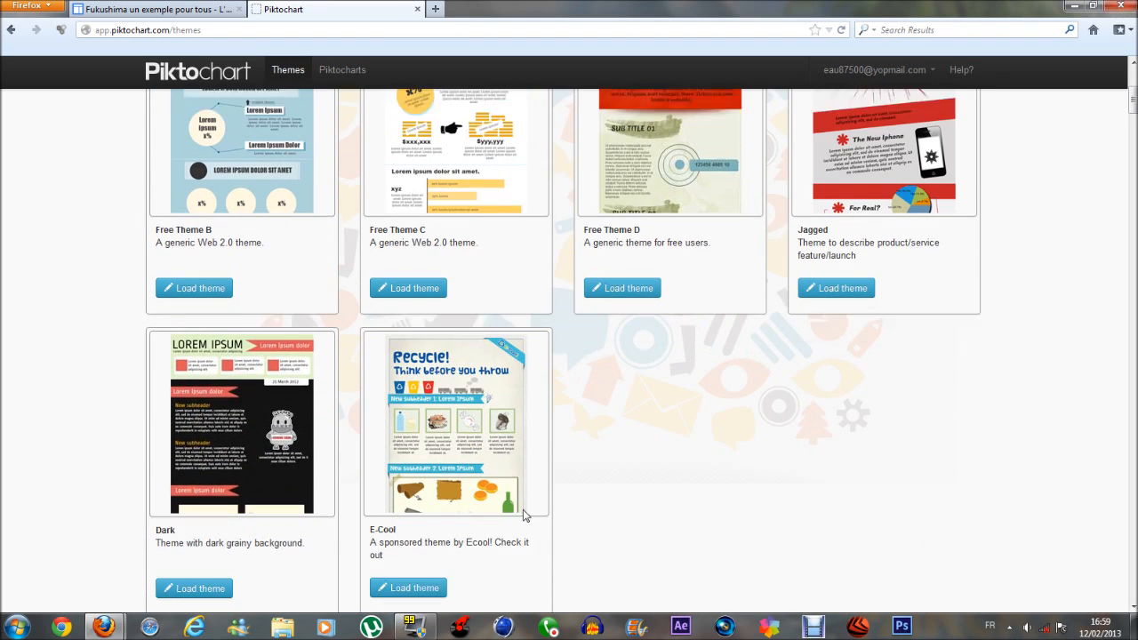
scroll(428, 480, down, 2)
click(409, 411)
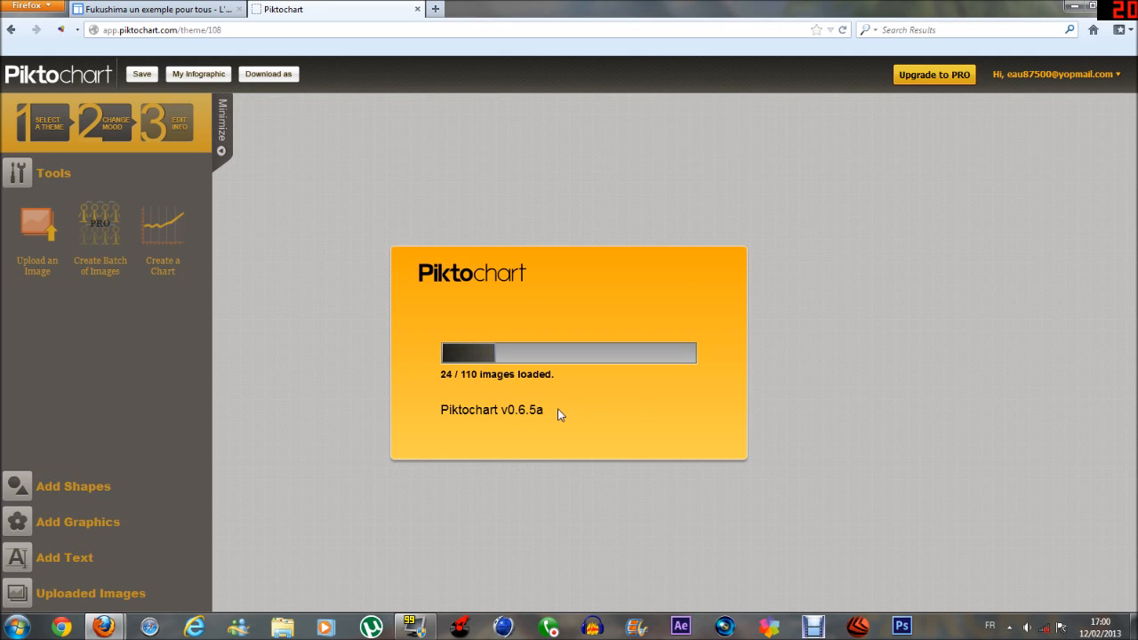
- Switch to the Google Sites page and examine the infographic on the "Fukushima un exemple pour tous" page
click(158, 8)
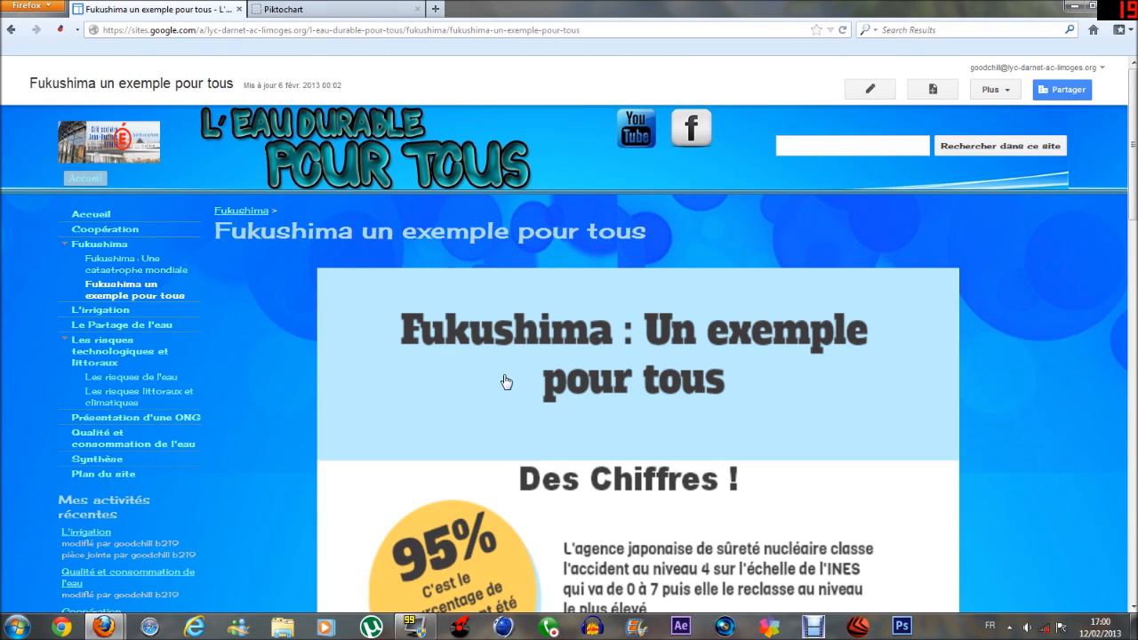
scroll(506, 381, down, 5)
scroll(102, 280, up, 3)
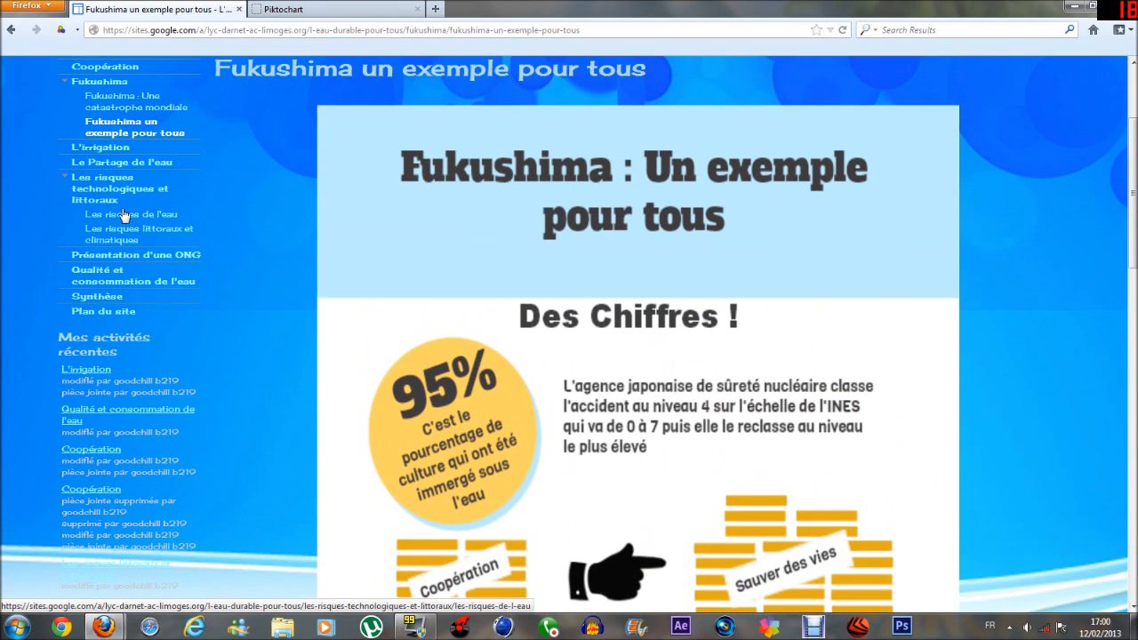
scroll(252, 263, down, 4)
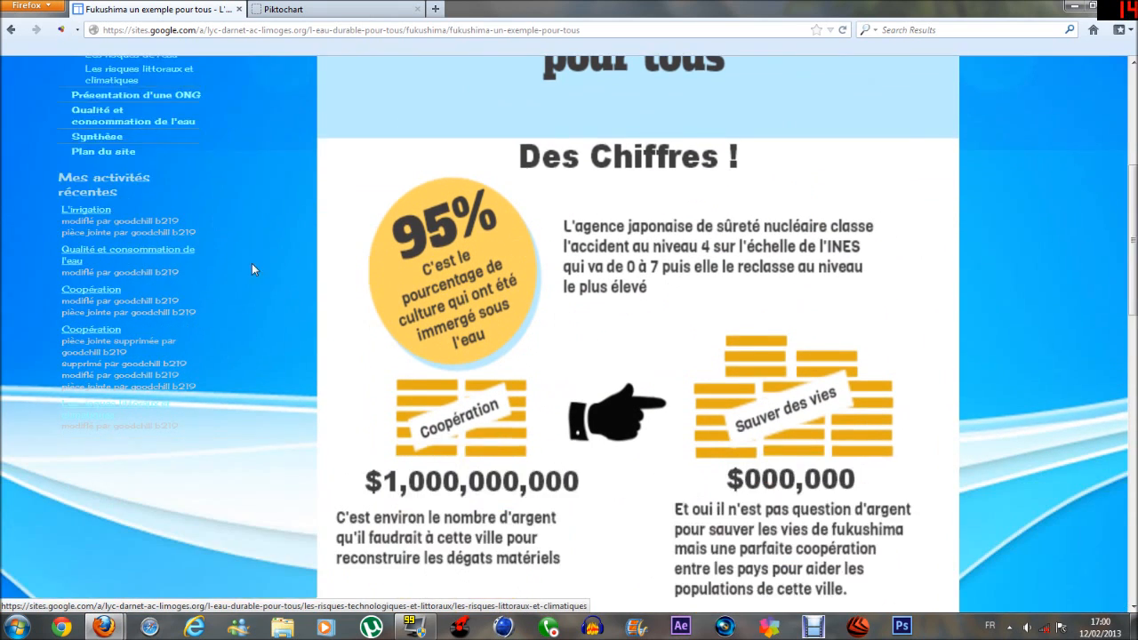
scroll(335, 320, up, 4)
scroll(303, 314, up, 2)
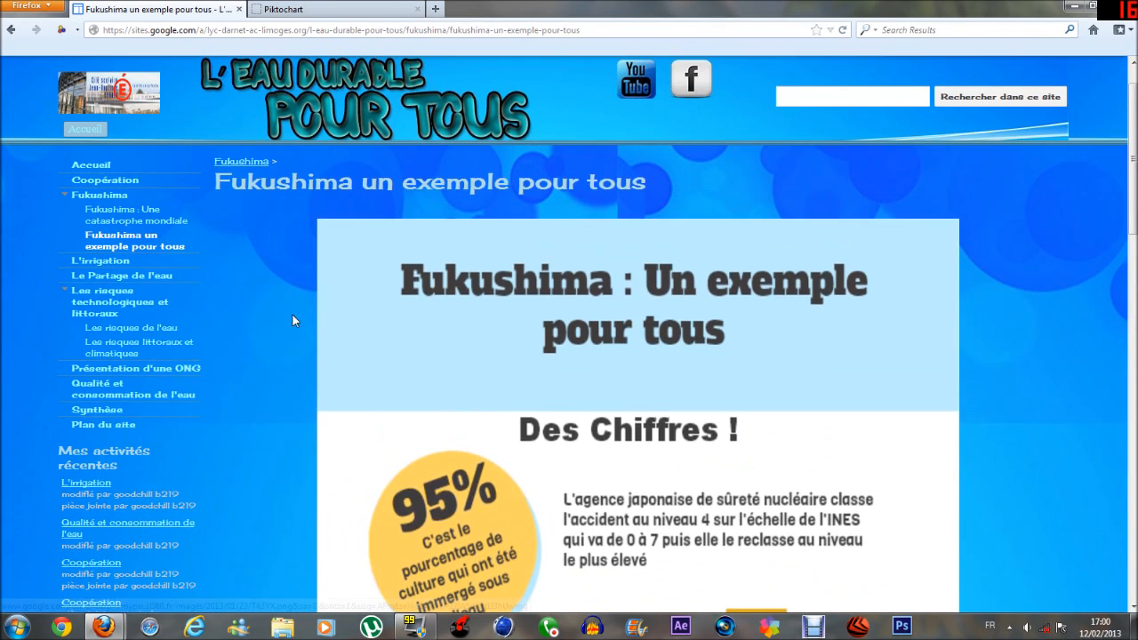
- Open the site's Coopération page and look over the illustrated text about Haiti
click(126, 231)
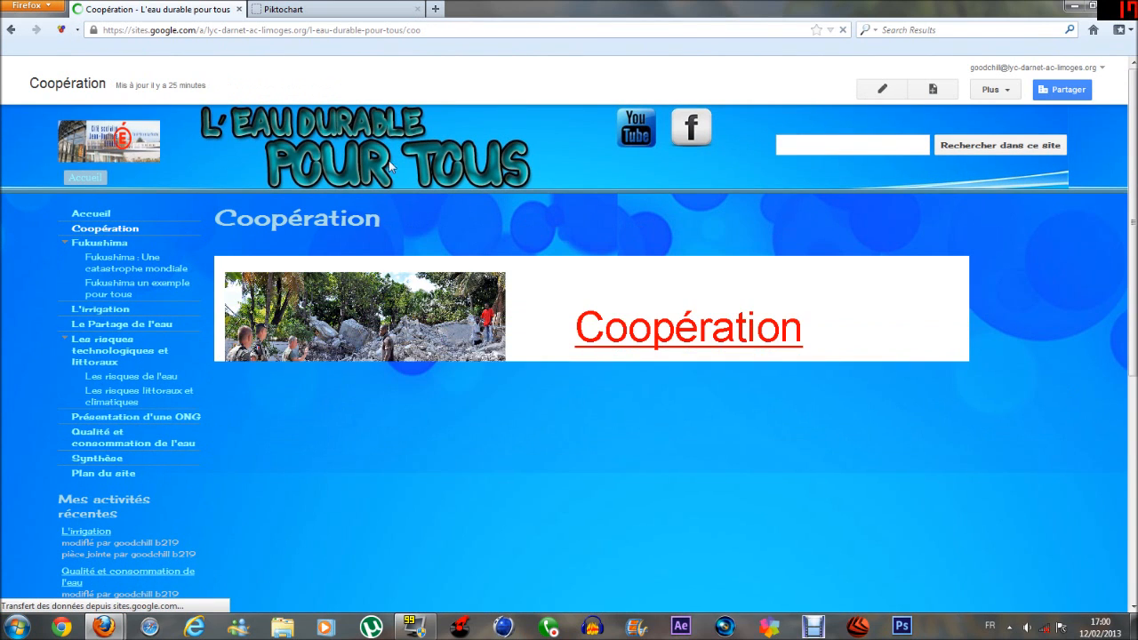
scroll(414, 193, down, 2)
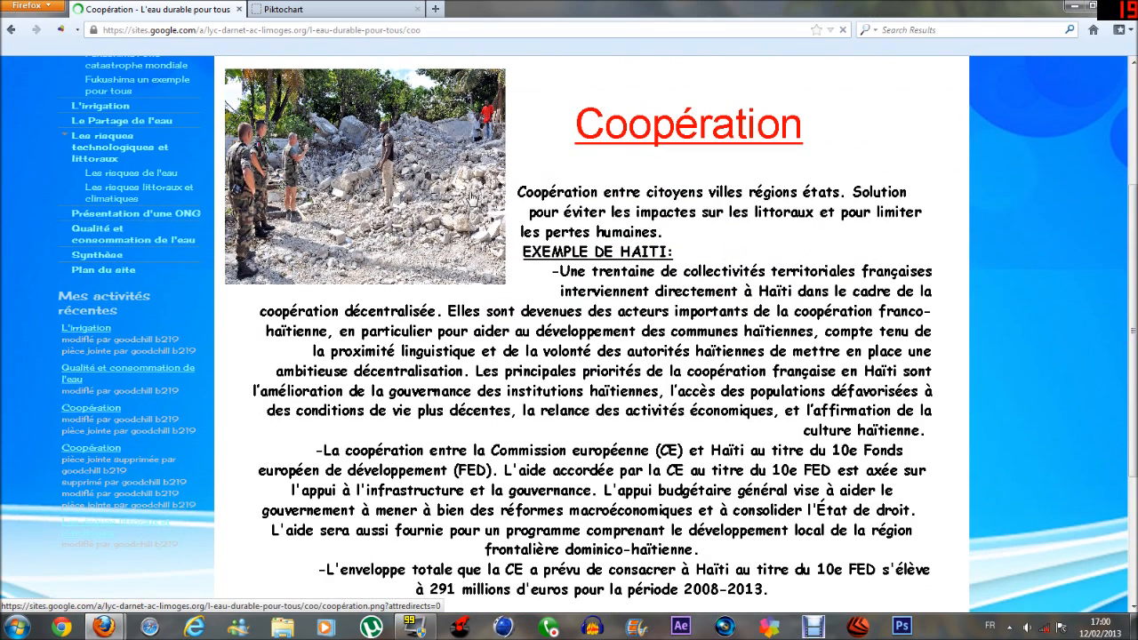
scroll(471, 195, up, 2)
- Switch back to the Piktochart editor and look over the loaded E-Cool recycling template
click(313, 8)
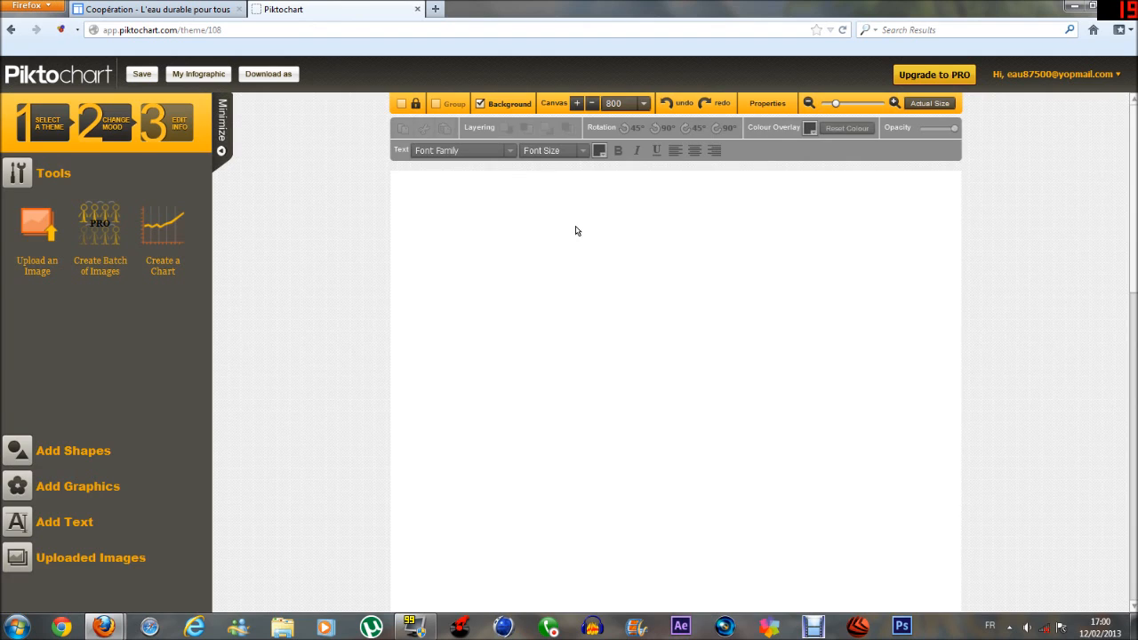
double_click(512, 245)
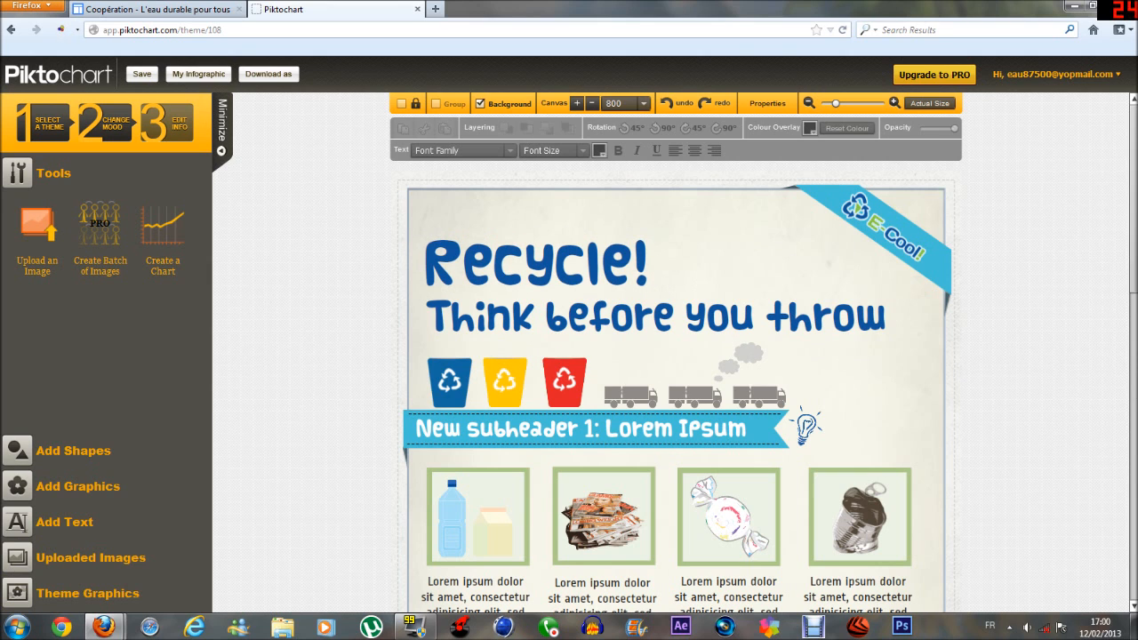
click(1133, 396)
drag(1132, 405, 1133, 269)
- Replace the infographic's main title "Recycle!" with "L'eau durable Pour tous"
click(529, 243)
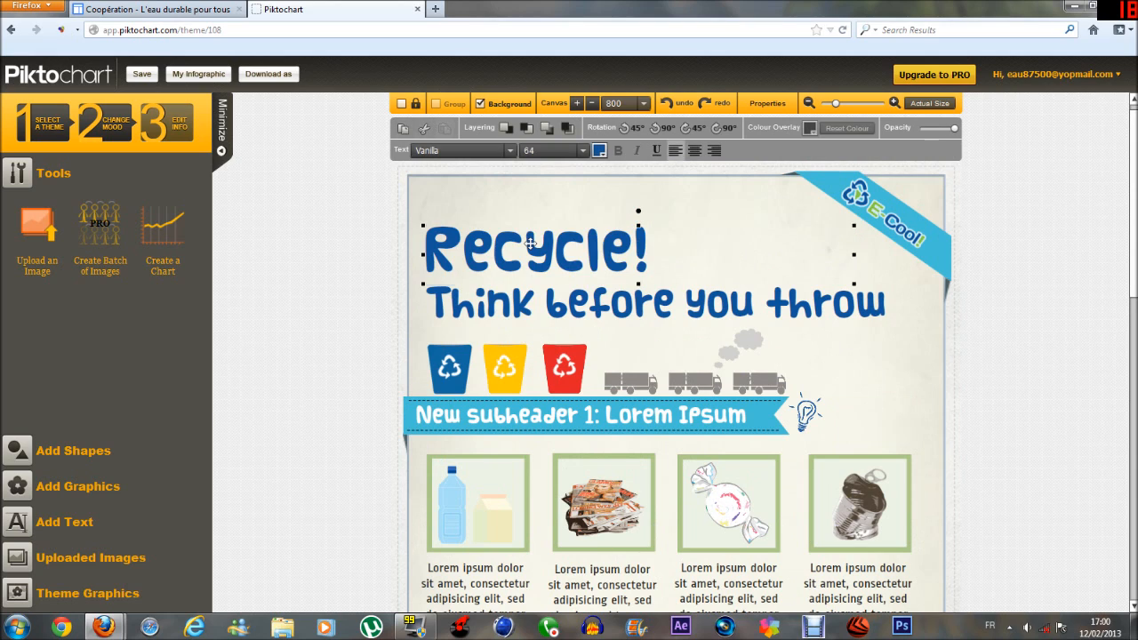
click(529, 243)
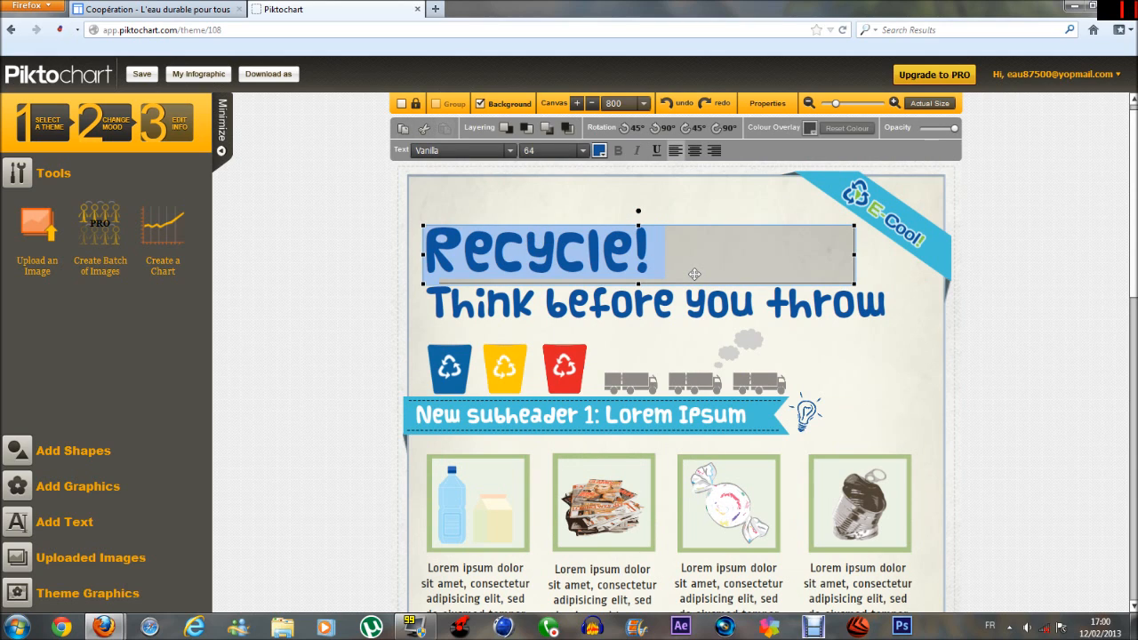
key(BackSpace)
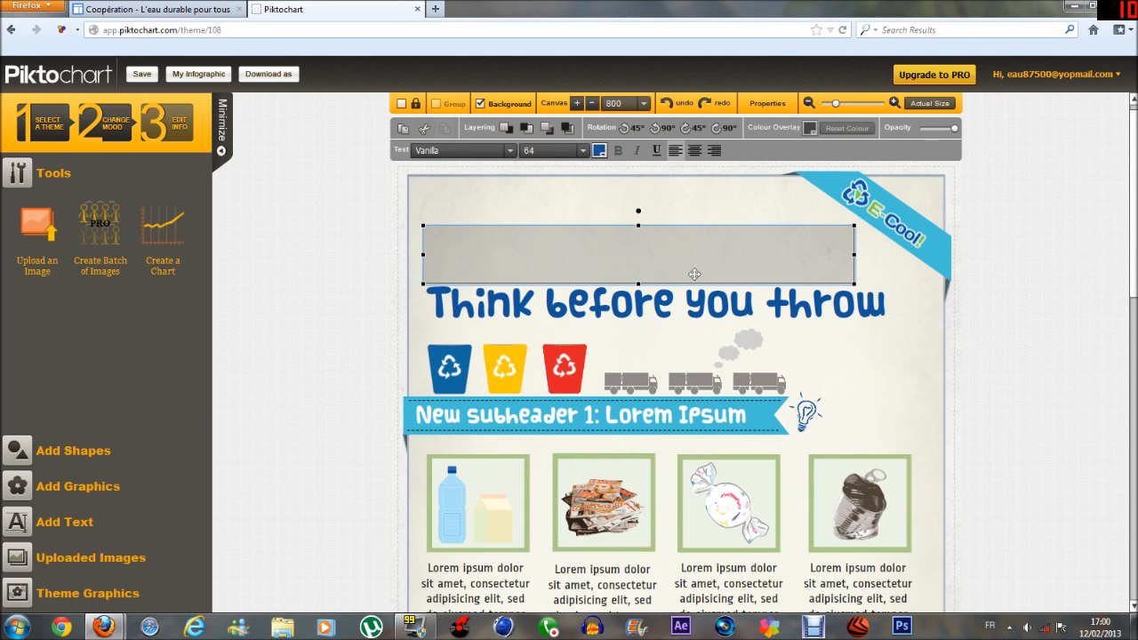
text(L'eau )
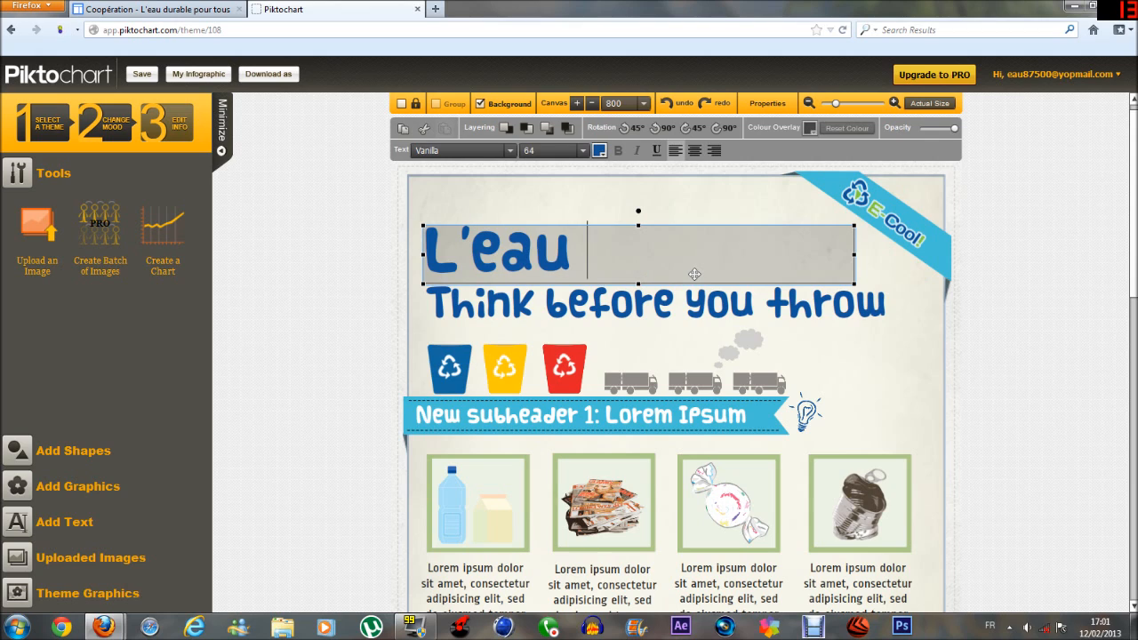
text(durabm)
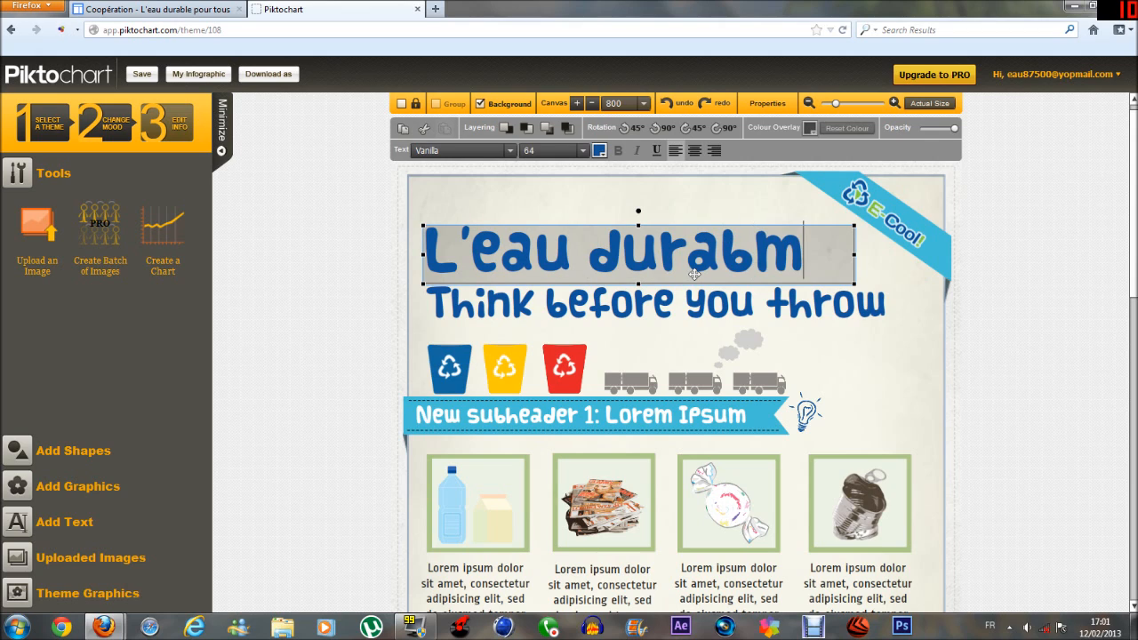
key(BackSpace)
text(le)
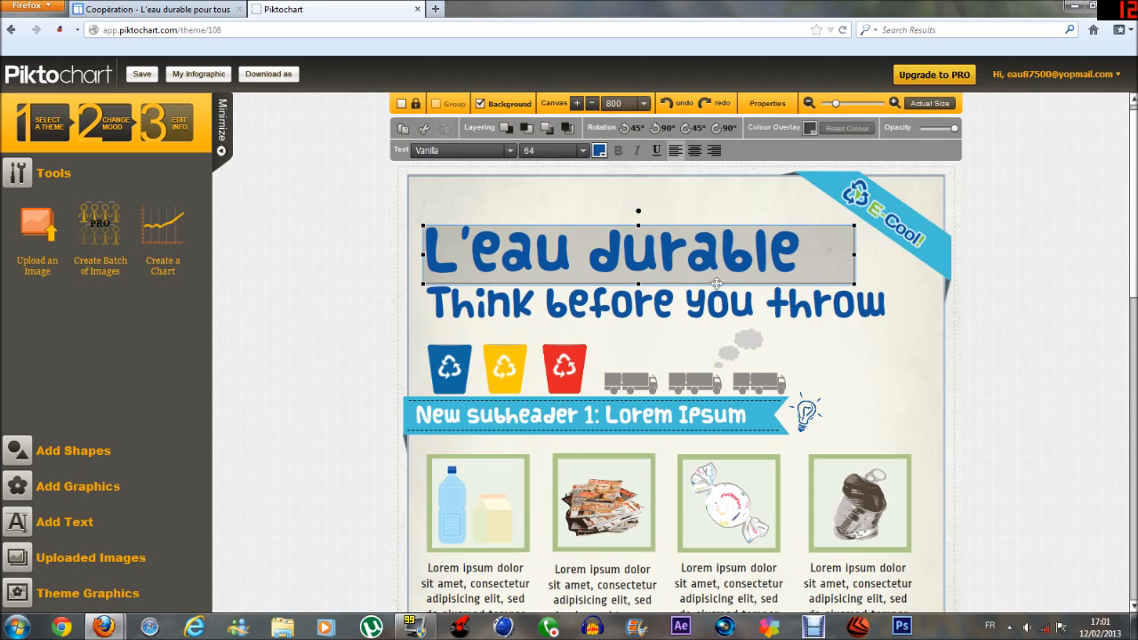
text( Pou)
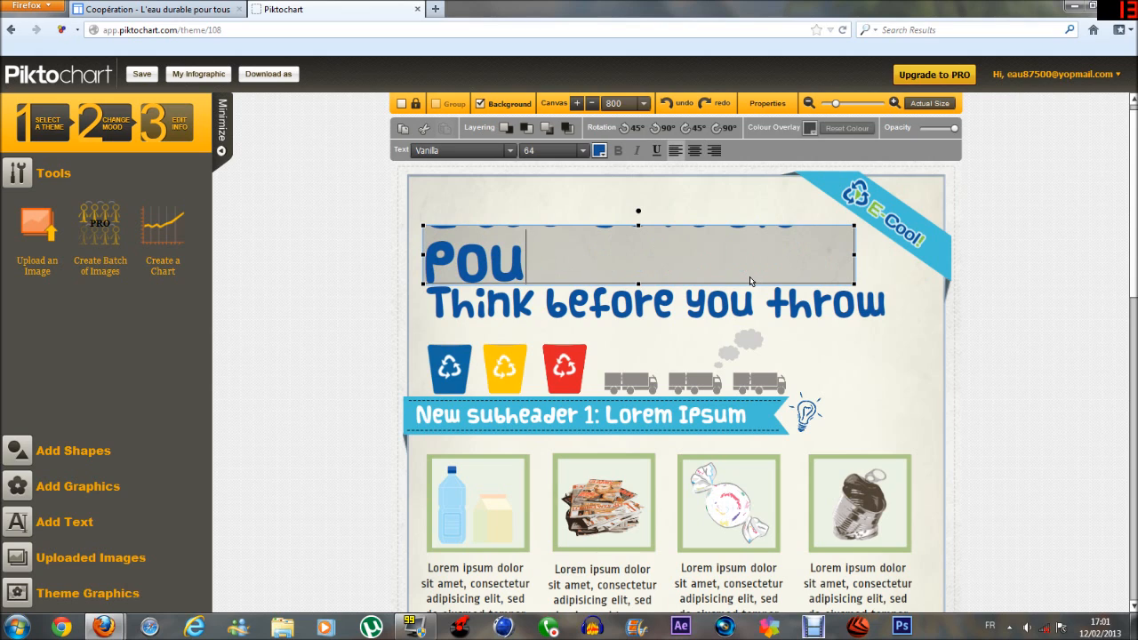
text(r tous)
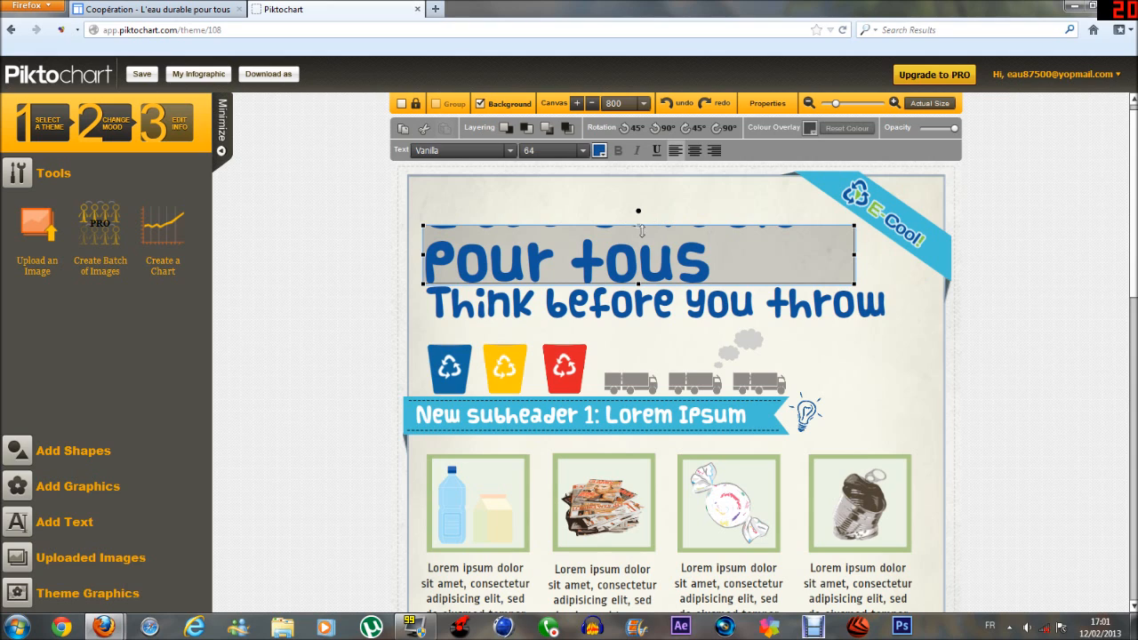
- Enlarge the title's text box upward to show both lines and tilt it slightly clockwise
drag(640, 227, 640, 169)
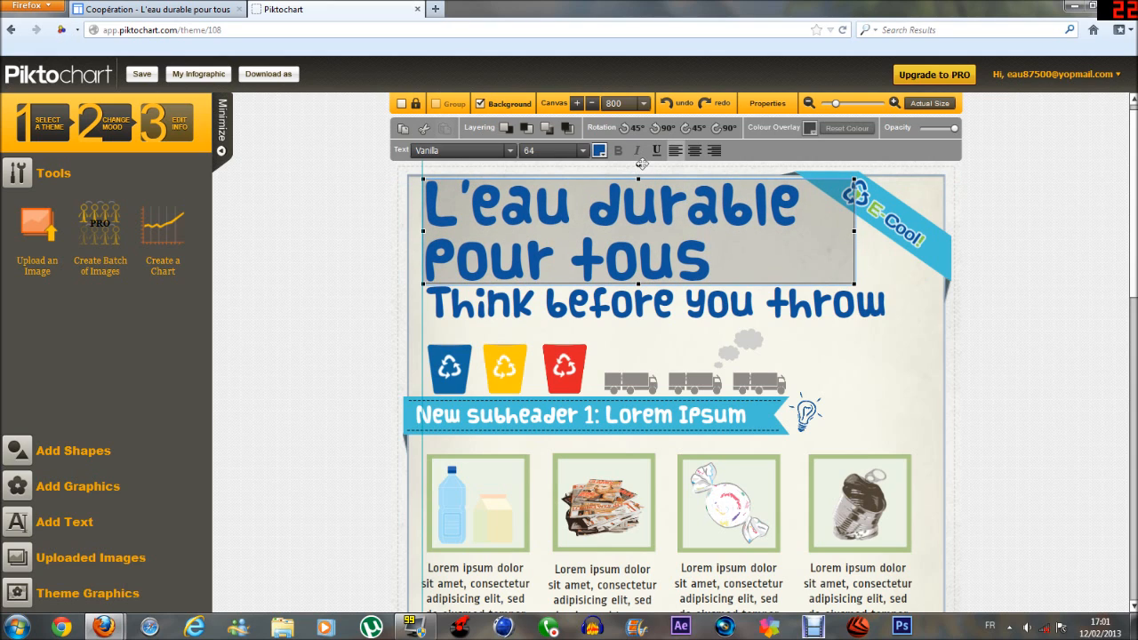
drag(640, 166, 654, 162)
drag(651, 163, 645, 162)
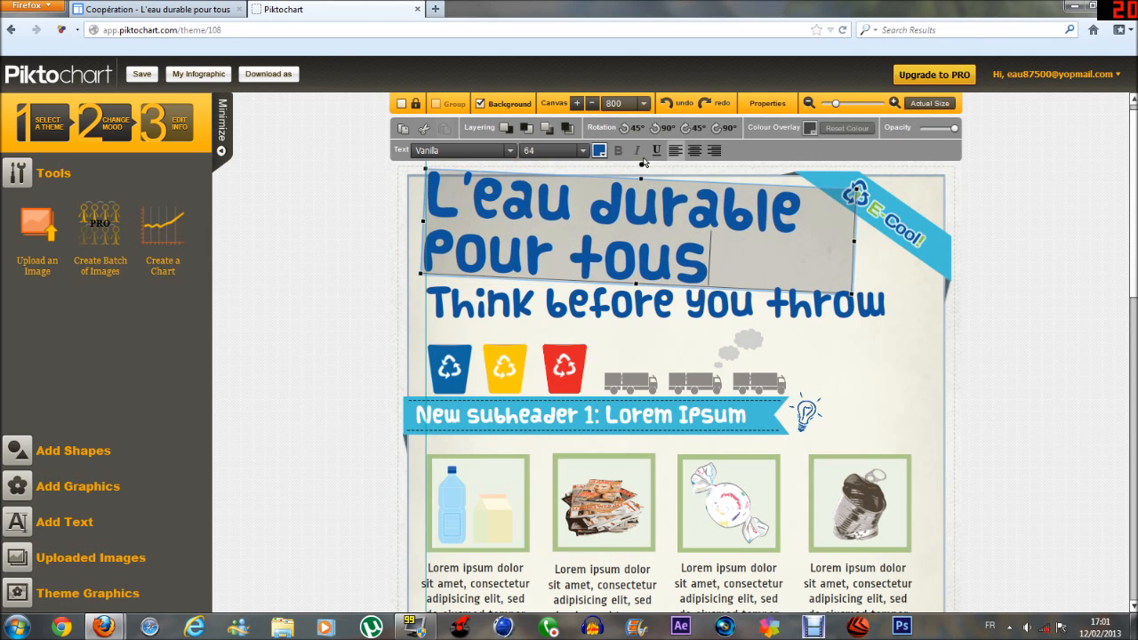
- Leave text editing and move the tilted title slightly to the right and down on the canvas
click(792, 256)
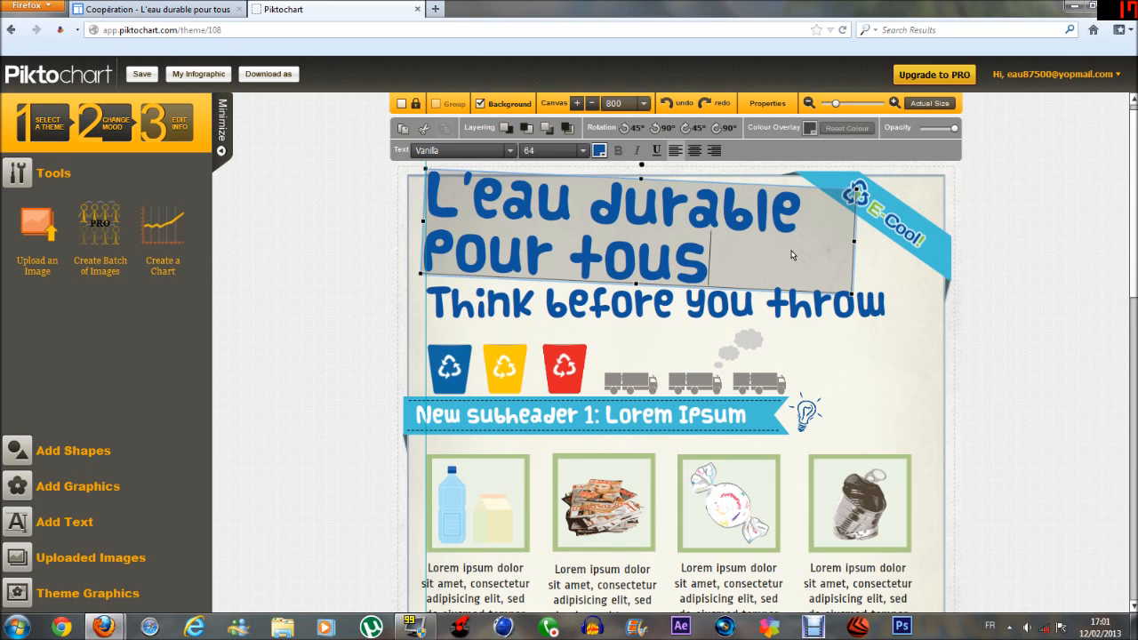
click(886, 262)
drag(633, 259, 643, 267)
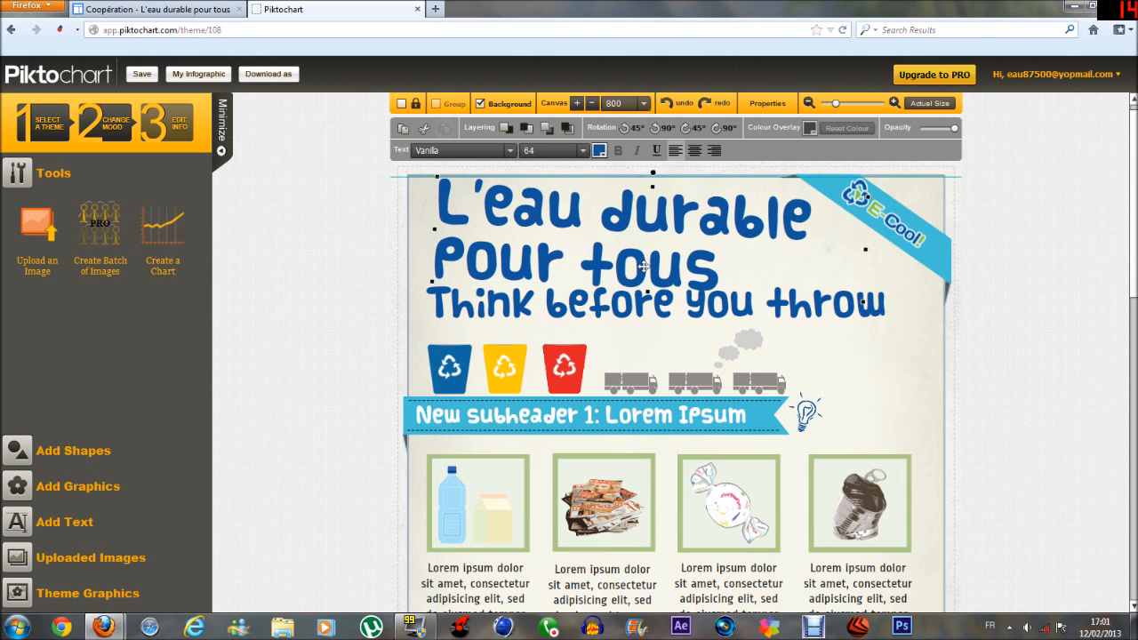
- Delete the milk carton and the water bottle from the first green picture frame under the subheader
click(473, 524)
scroll(485, 498, down, 2)
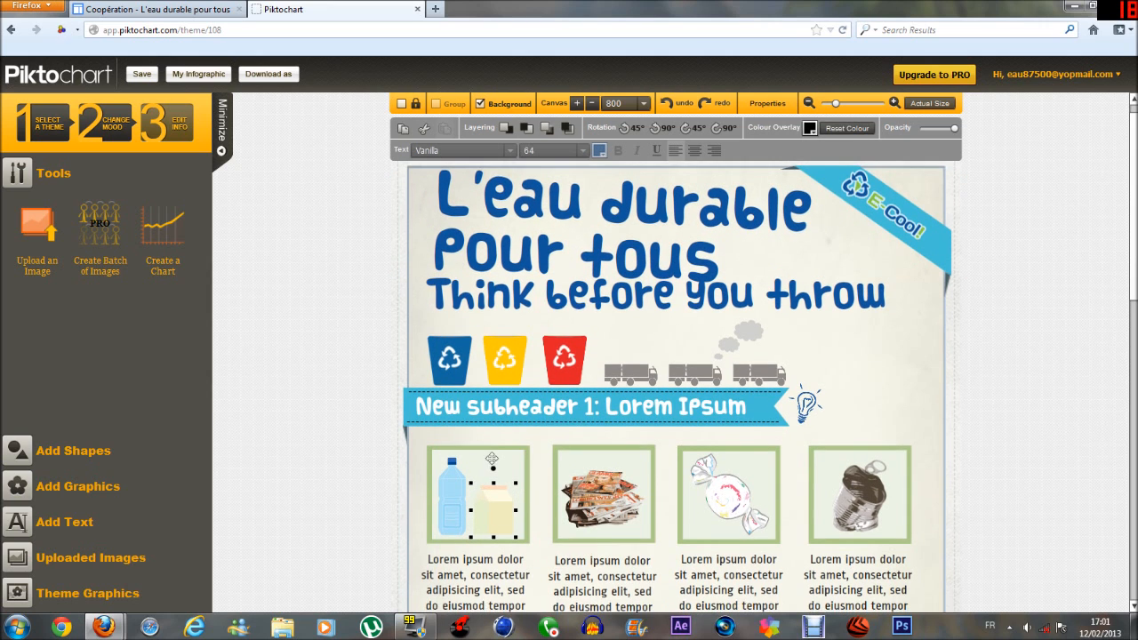
key(Delete)
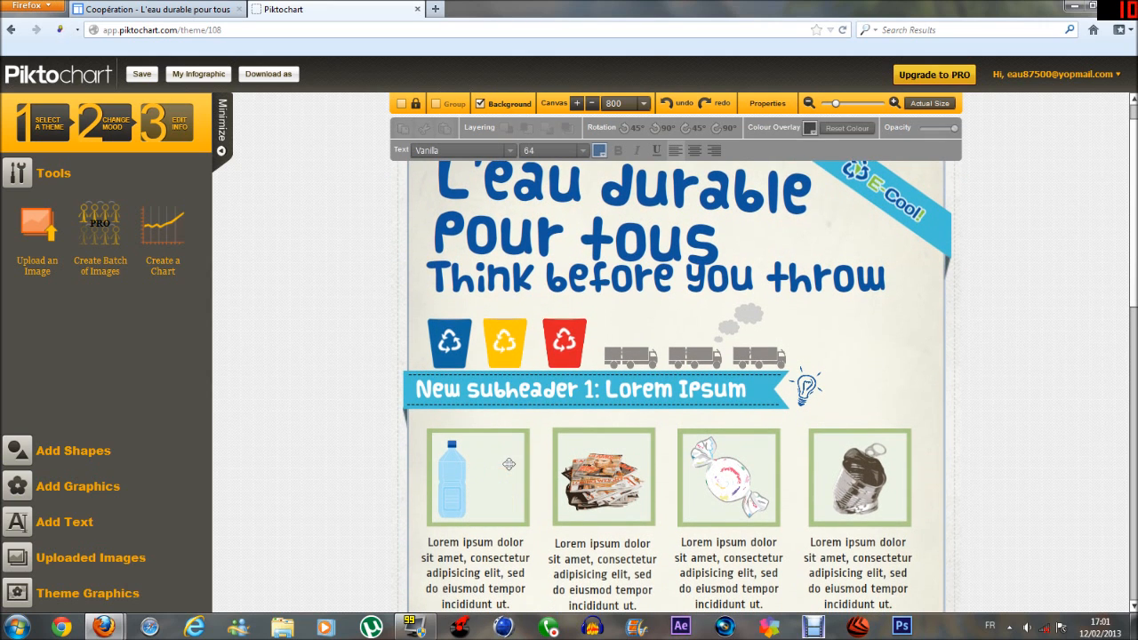
click(447, 472)
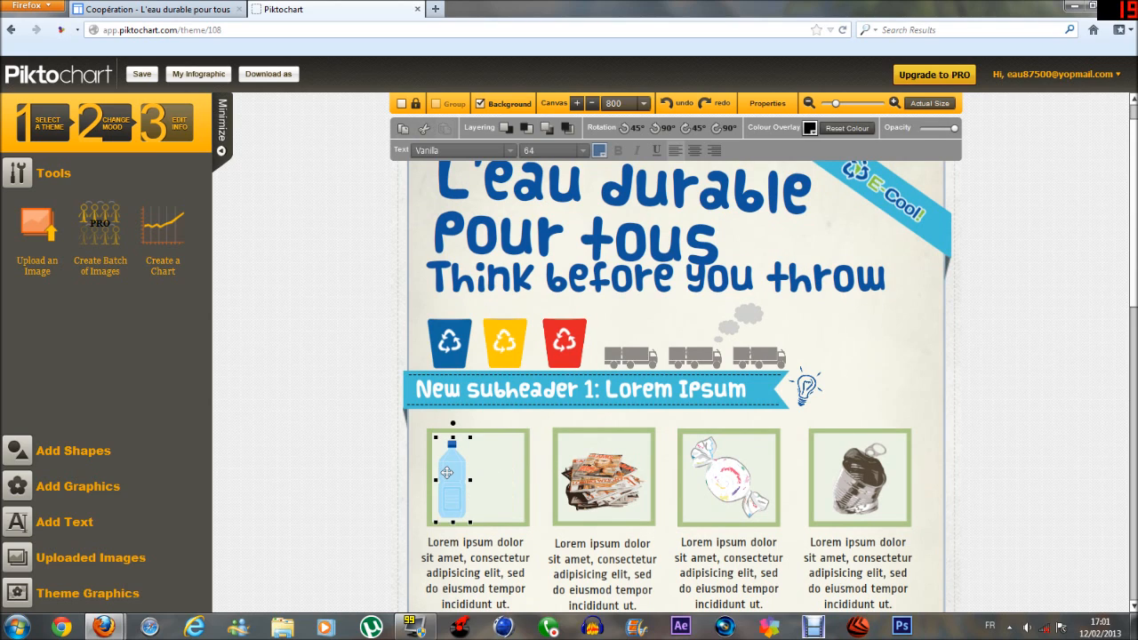
key(Delete)
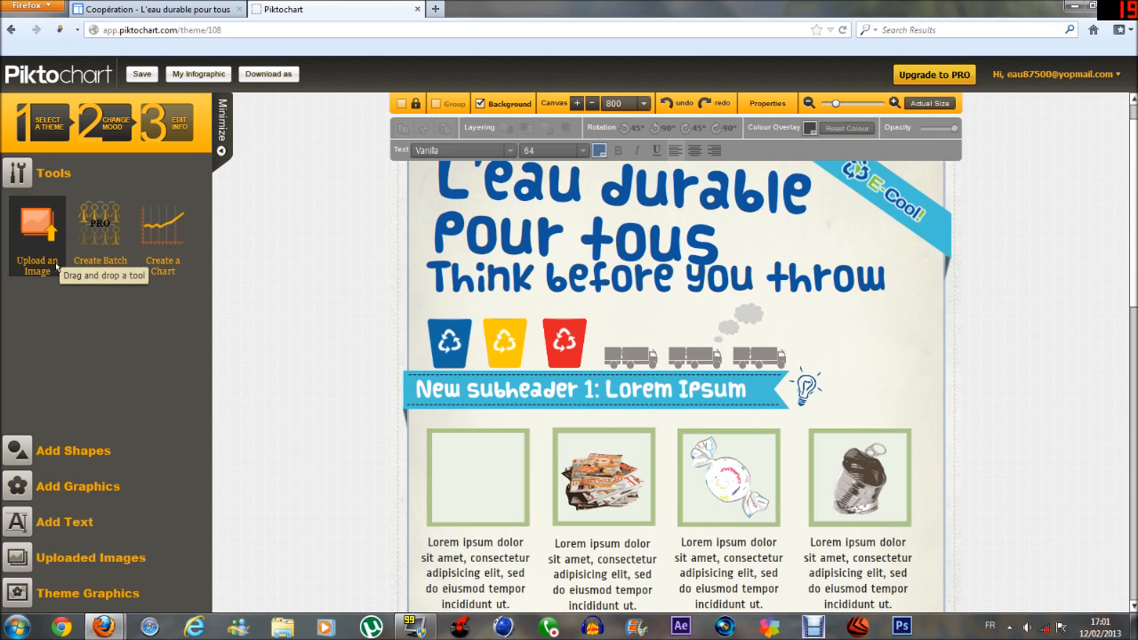
drag(40, 256, 480, 500)
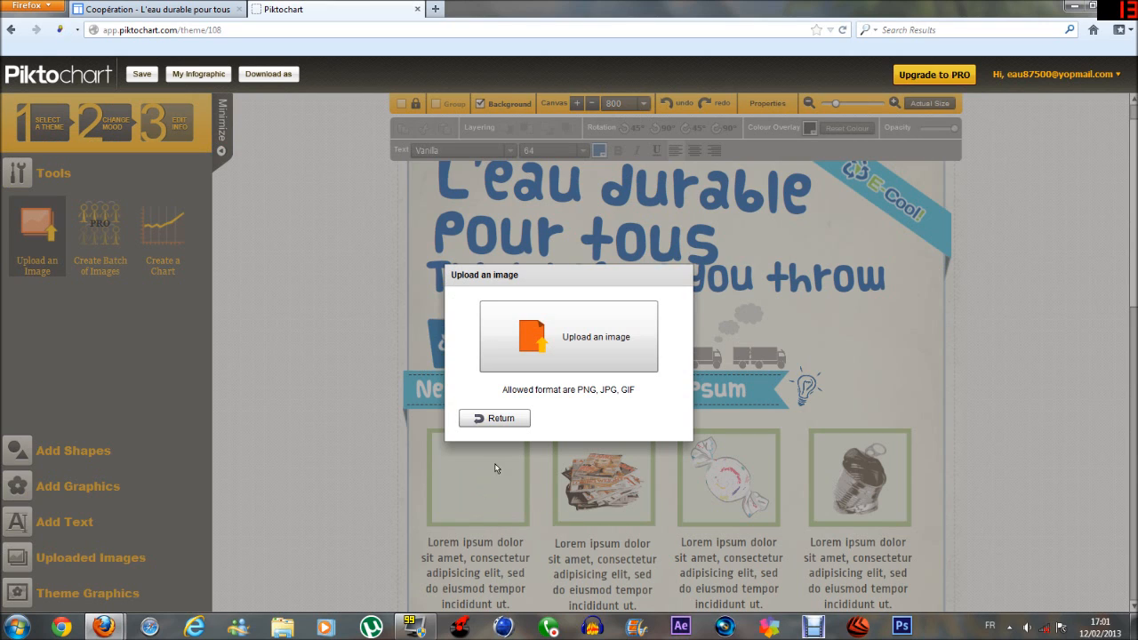
click(557, 339)
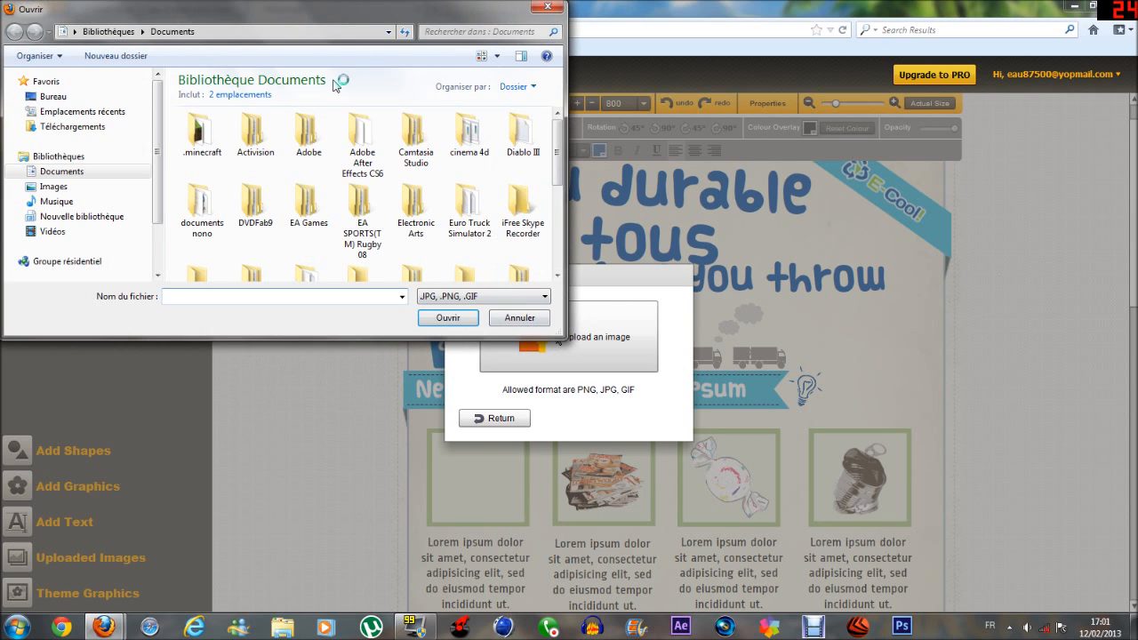
click(62, 127)
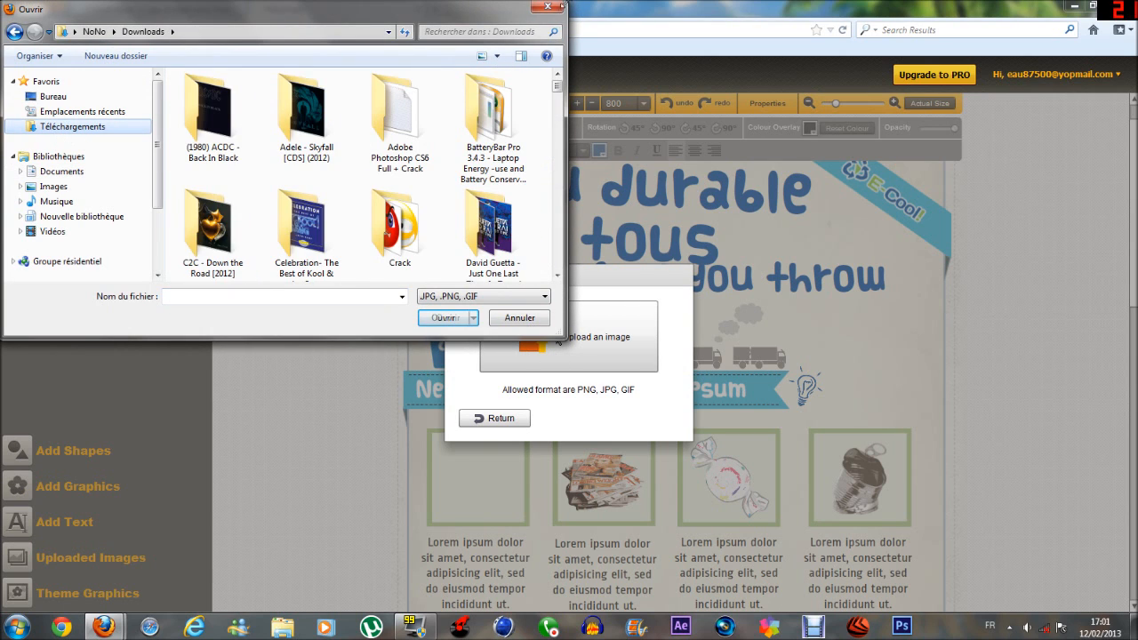
click(555, 9)
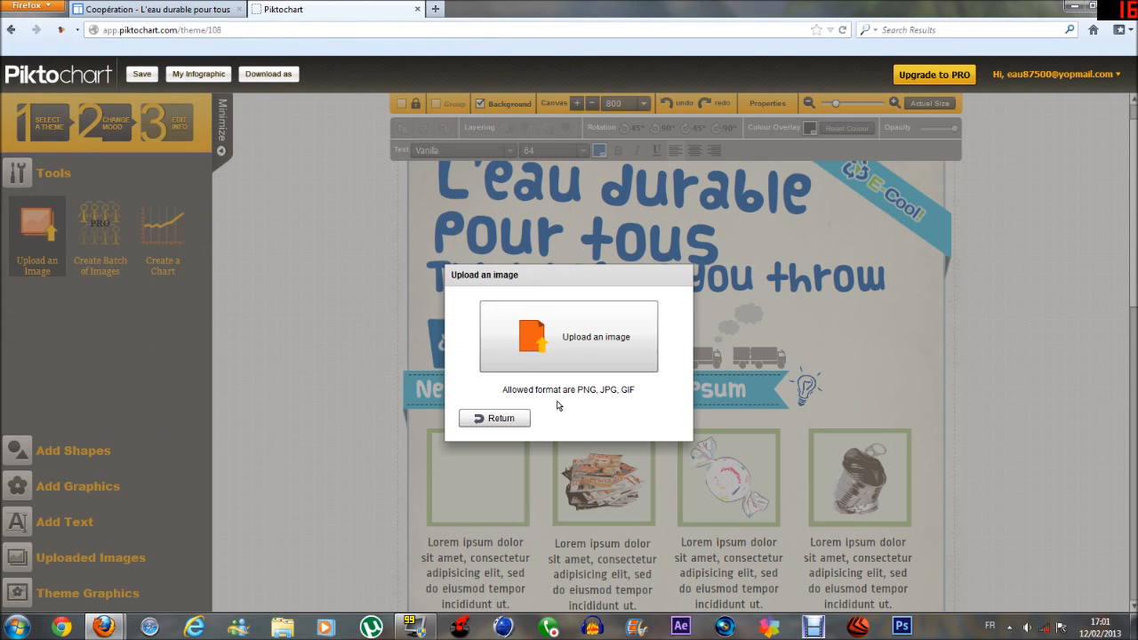
click(506, 418)
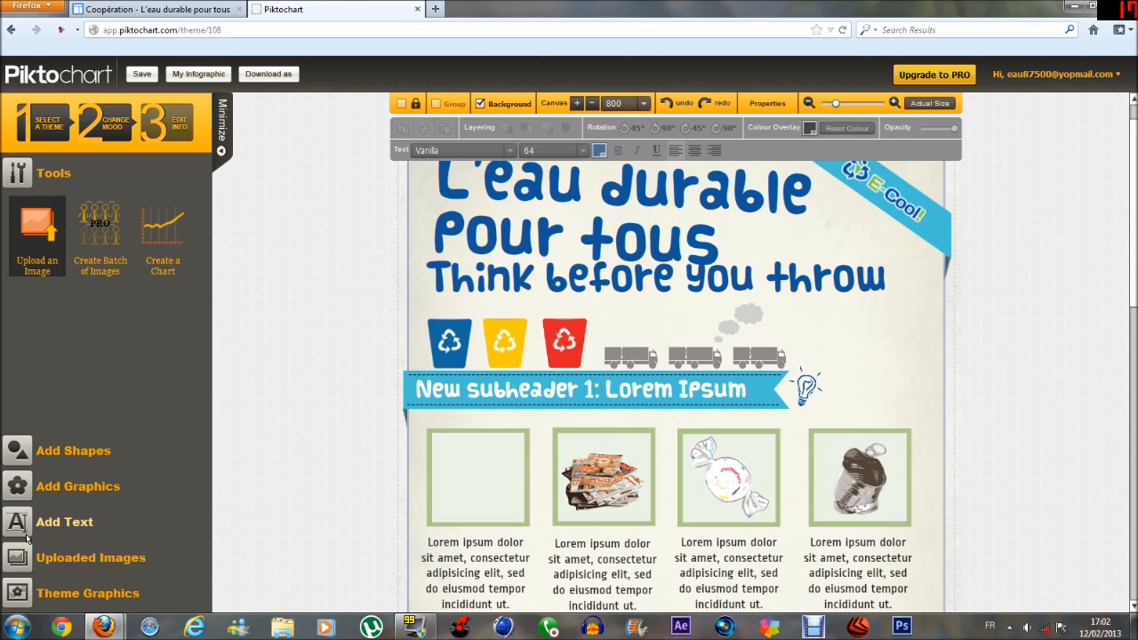
- Browse the library of shapes available for the infographic and open the graphics library
click(21, 453)
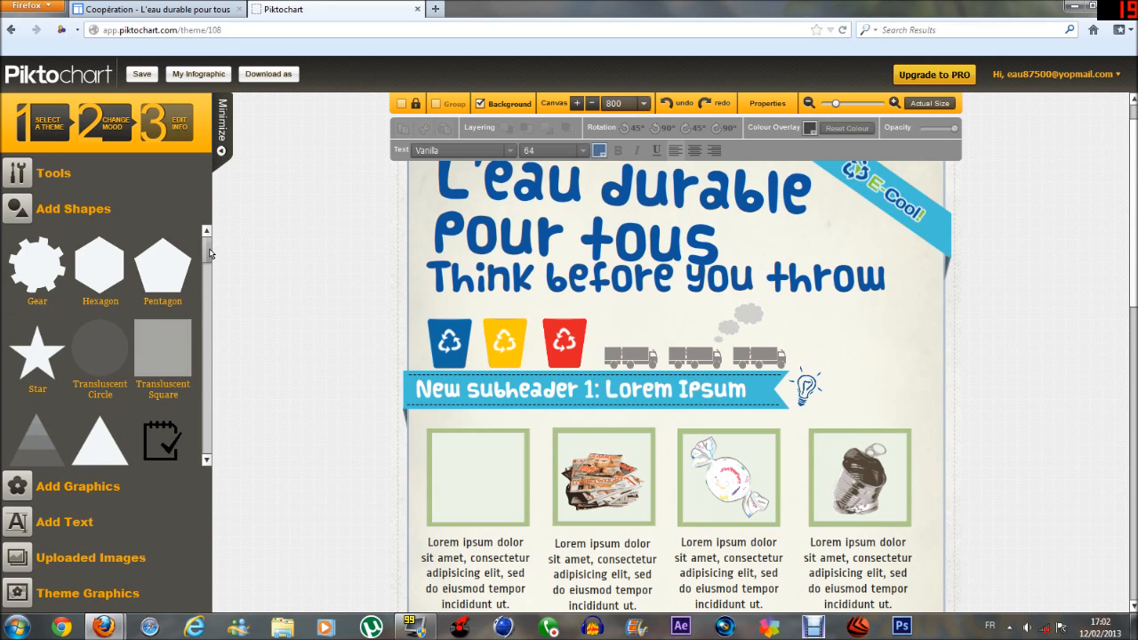
scroll(183, 439, down, 10)
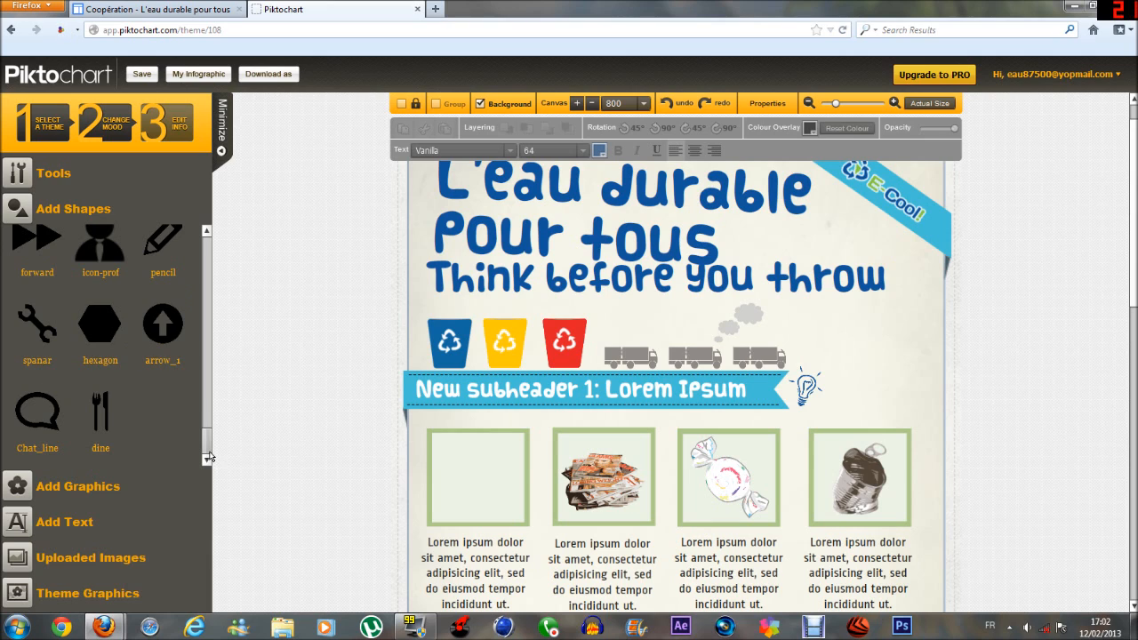
scroll(209, 457, up, 2)
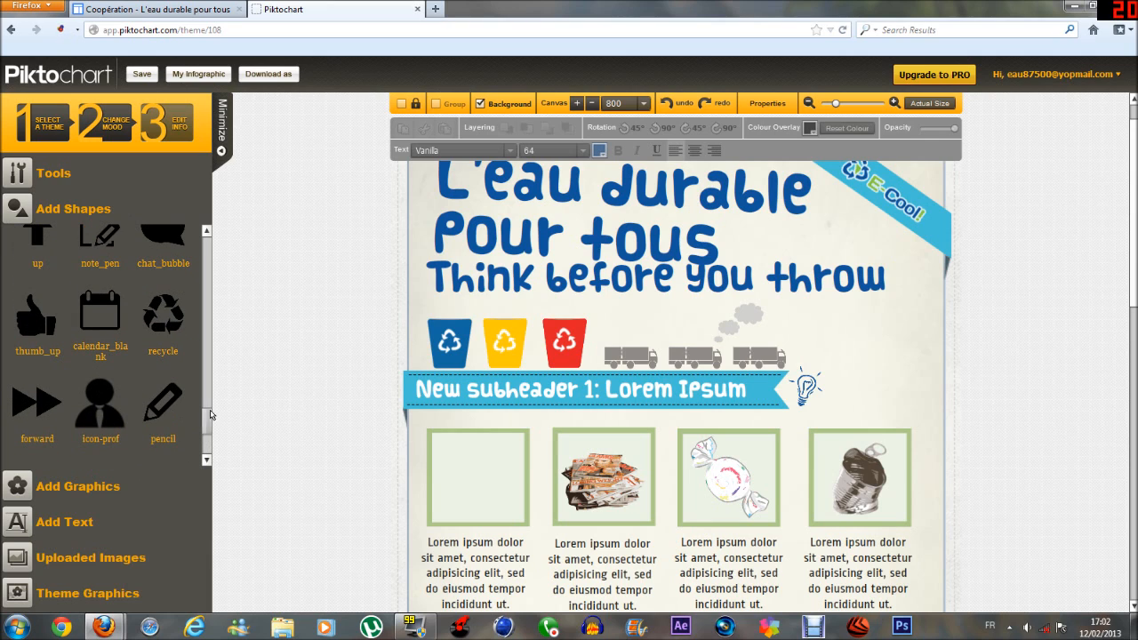
scroll(207, 403, up, 4)
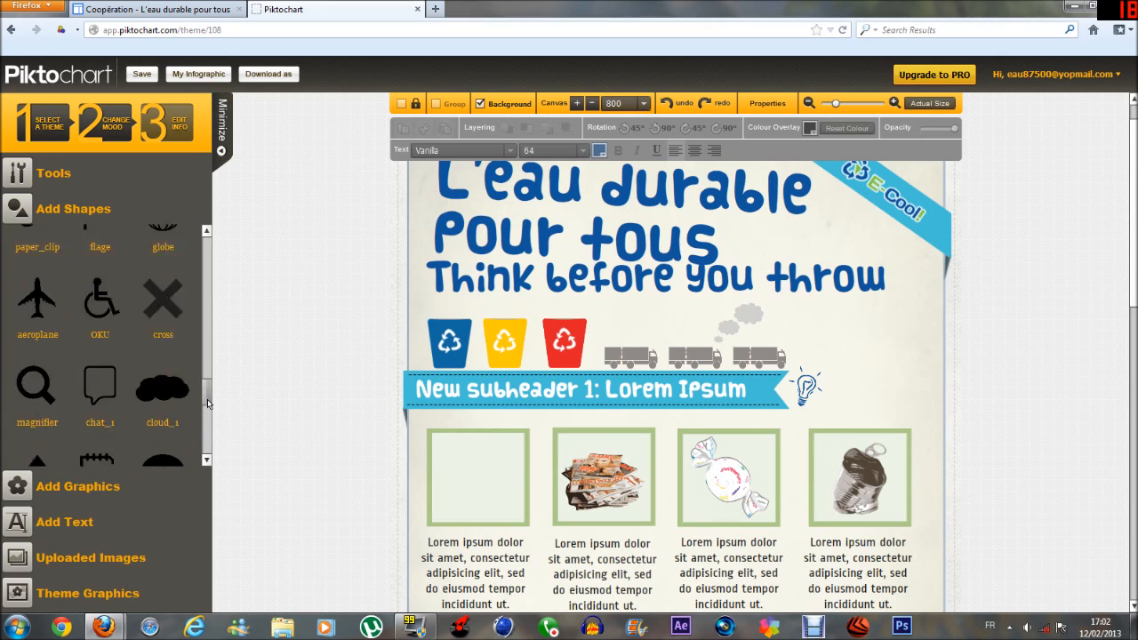
scroll(208, 404, up, 1)
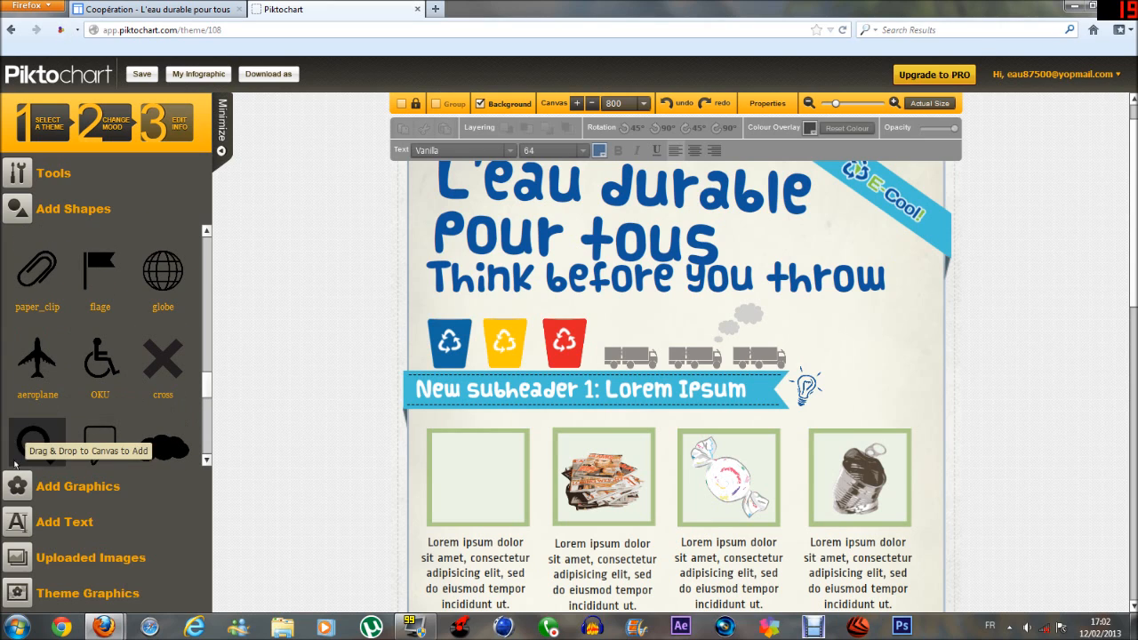
click(24, 480)
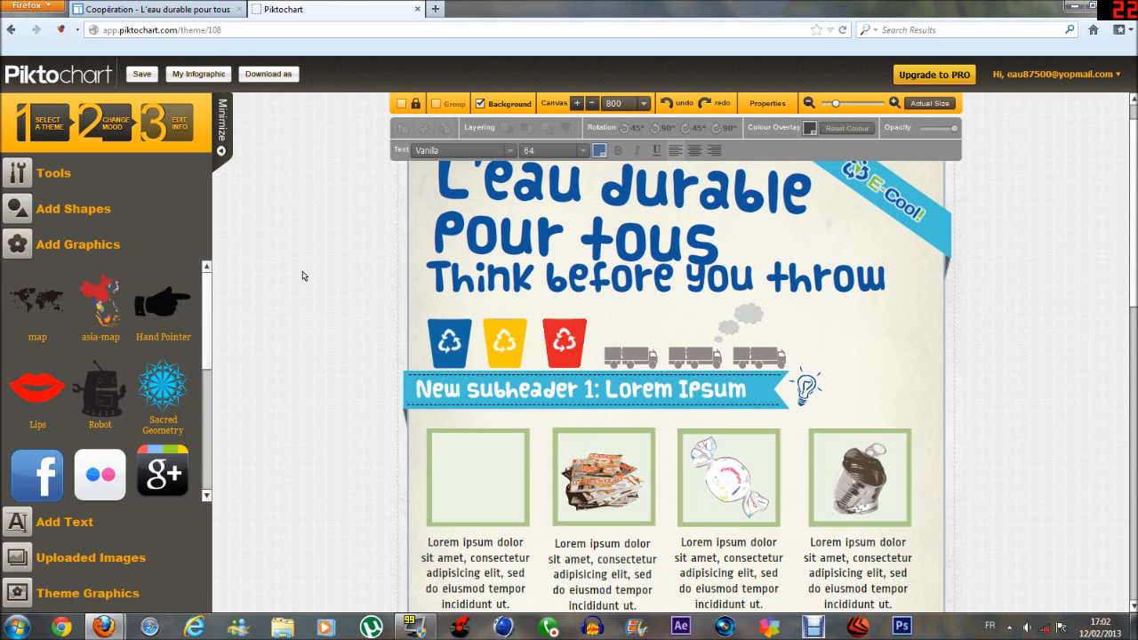
- Place the light-blue water drop from the theme graphics over the empty first picture frame under the first subheader
scroll(190, 432, down, 5)
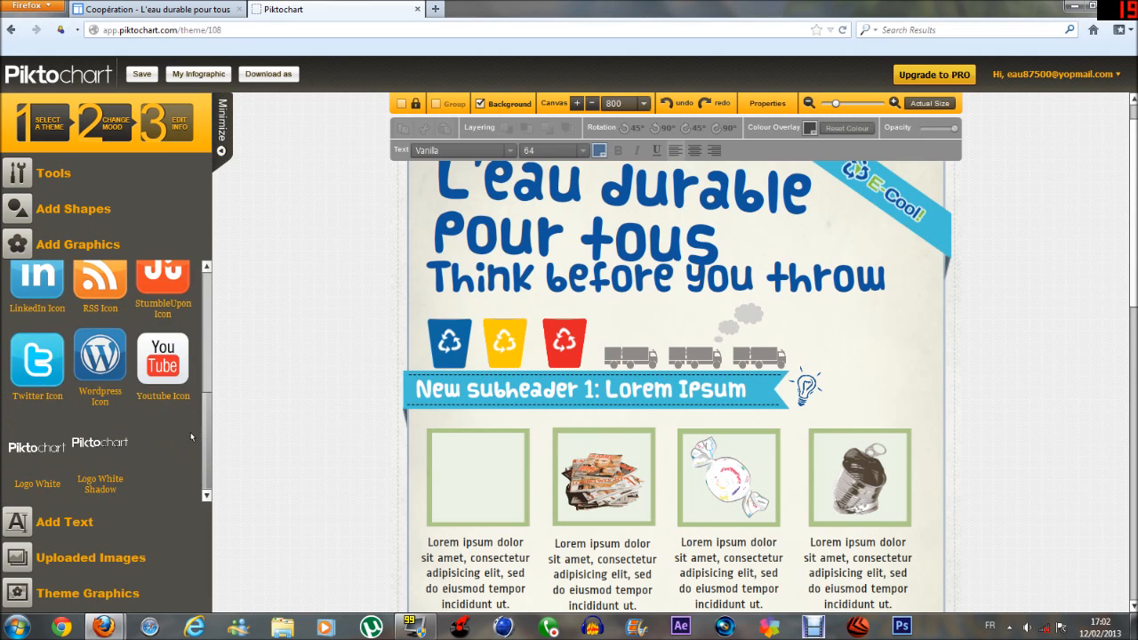
scroll(190, 446, up, 5)
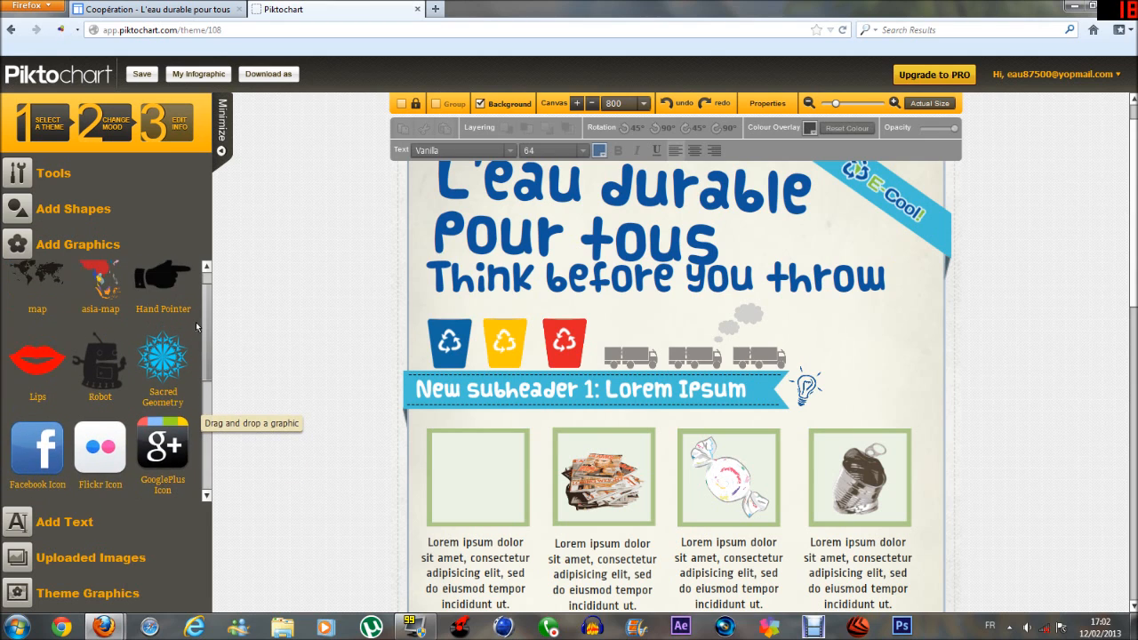
scroll(62, 480, down, 5)
click(89, 593)
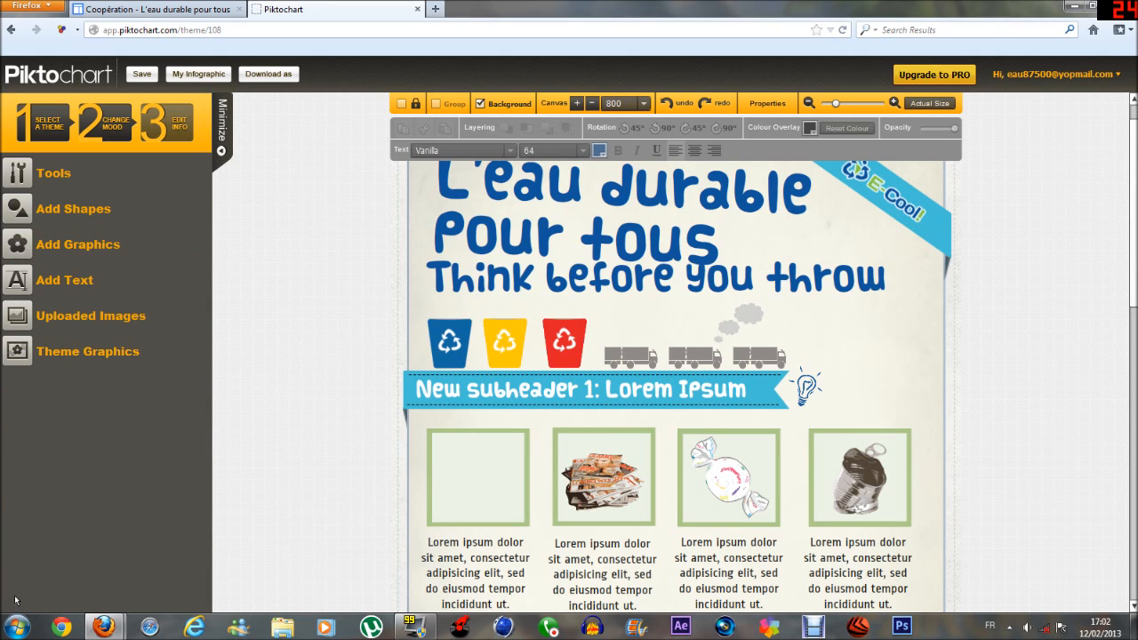
drag(207, 400, 211, 525)
drag(163, 553, 480, 471)
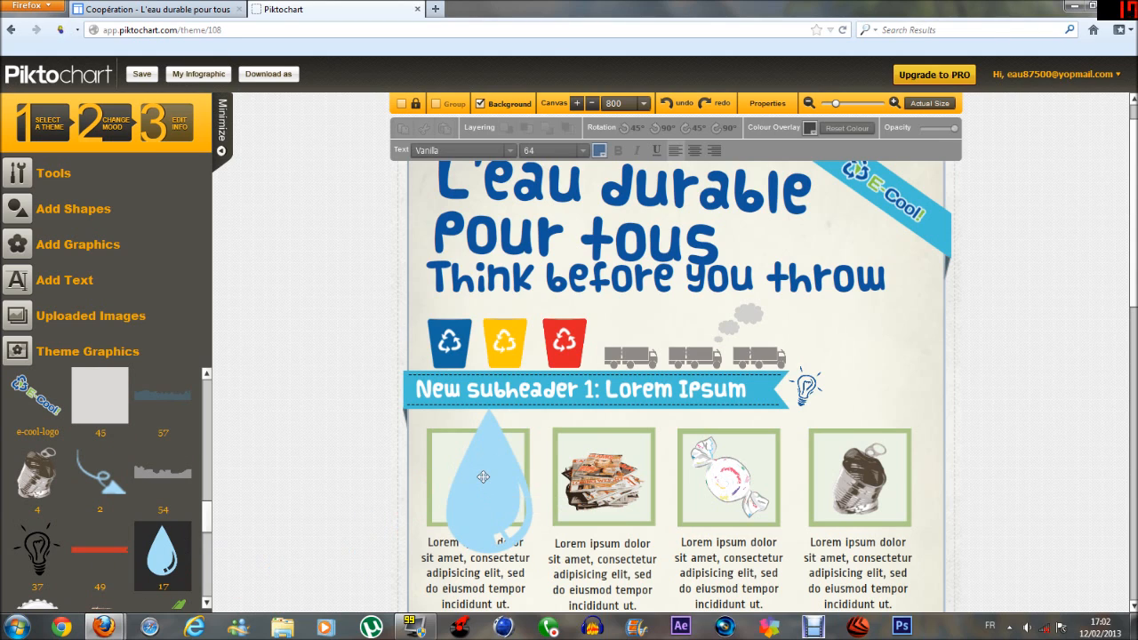
click(478, 391)
click(476, 462)
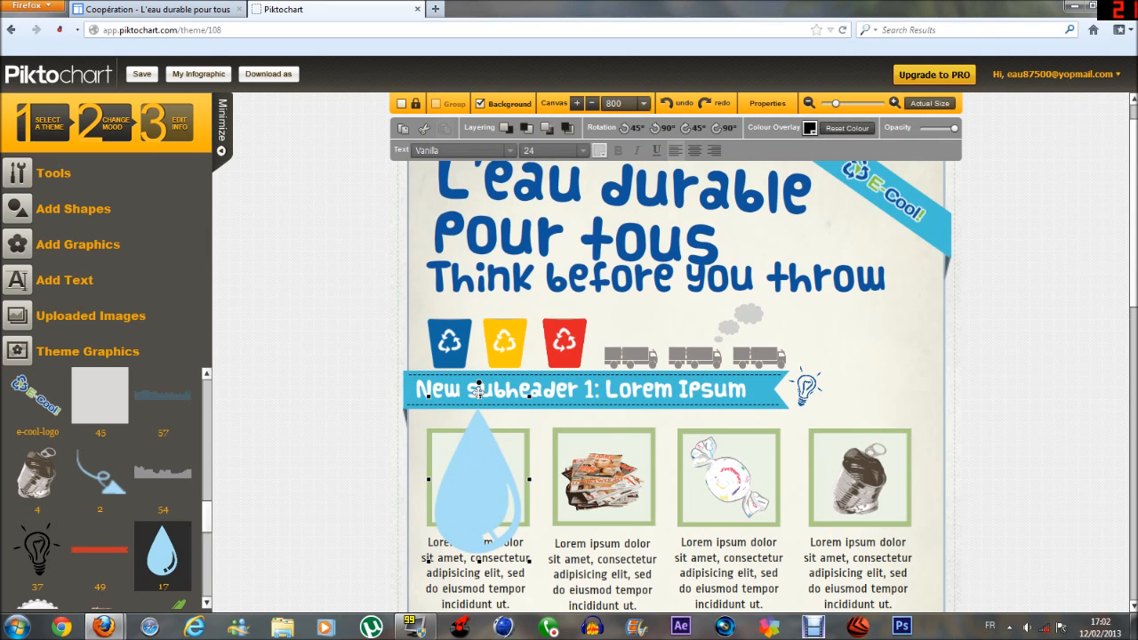
- Resize the water drop in height and width so it fits inside the first green picture frame, and deselect it
drag(480, 402, 481, 447)
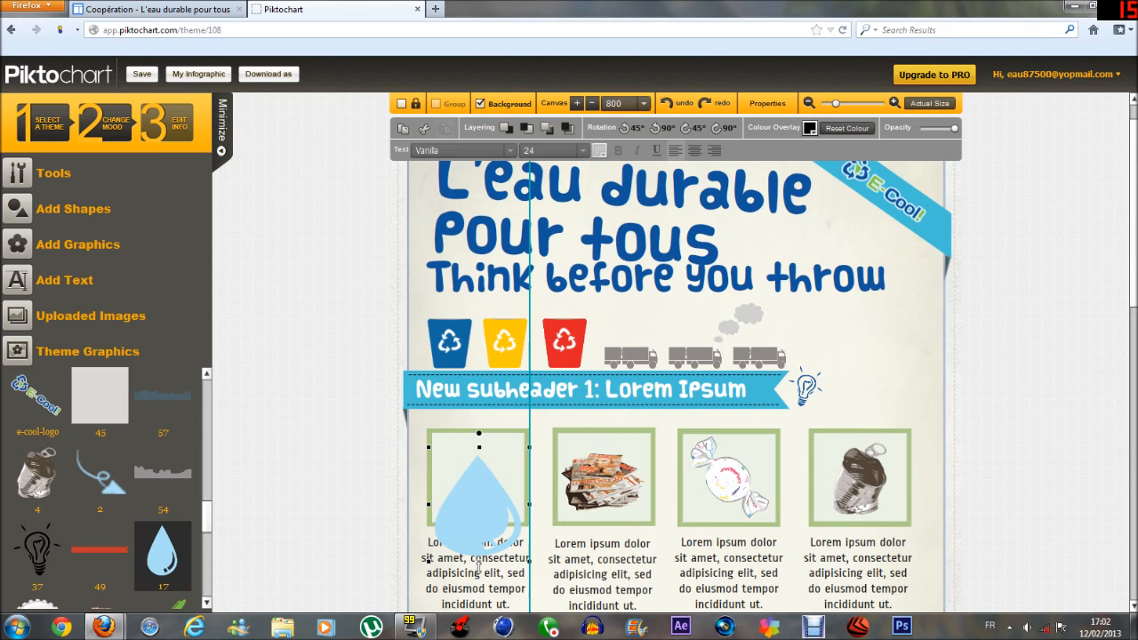
drag(478, 565, 475, 508)
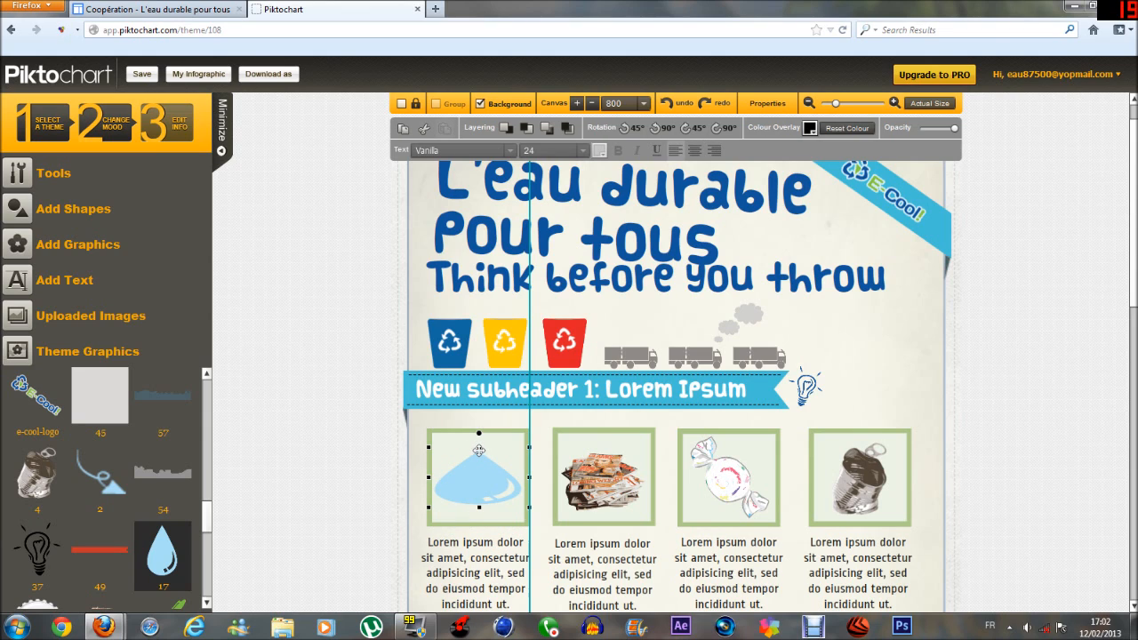
drag(480, 449, 478, 434)
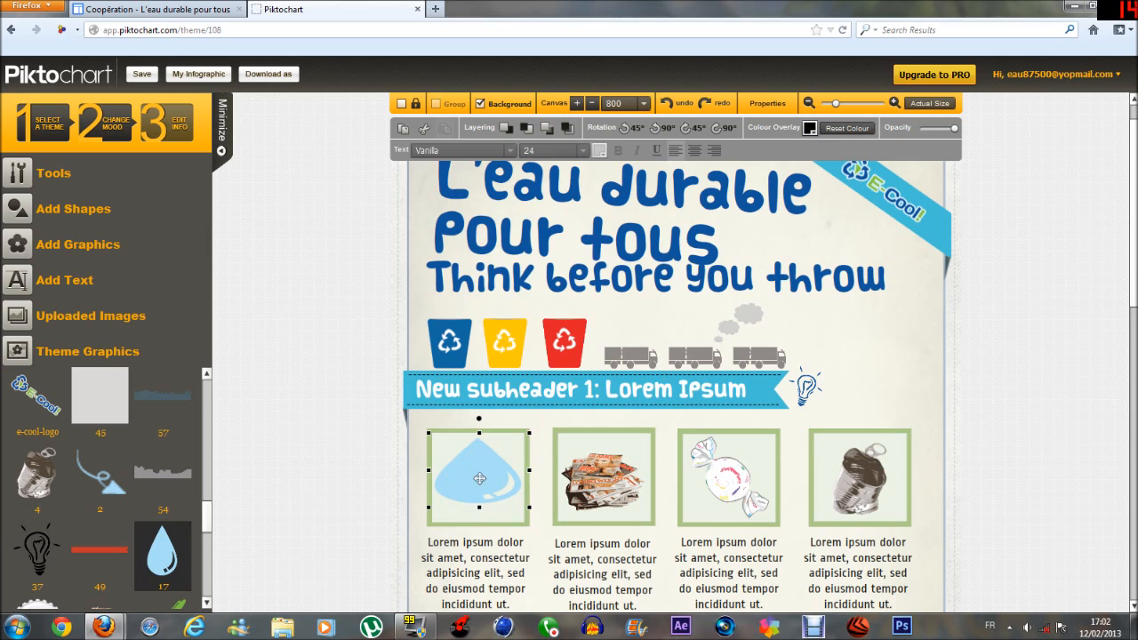
drag(481, 511, 484, 533)
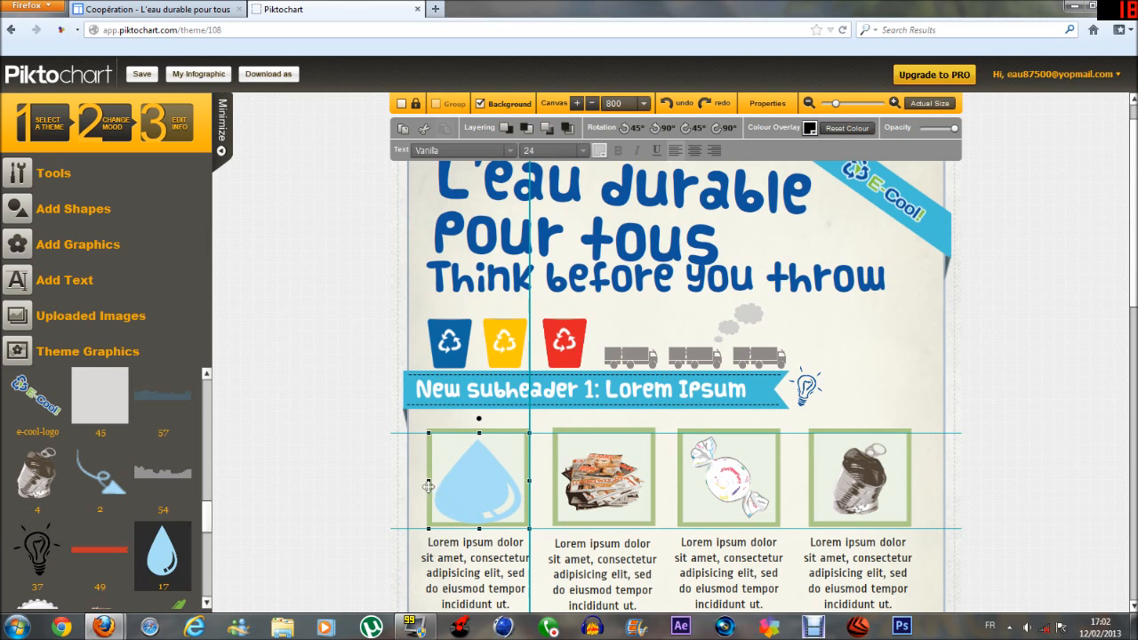
drag(430, 482, 439, 482)
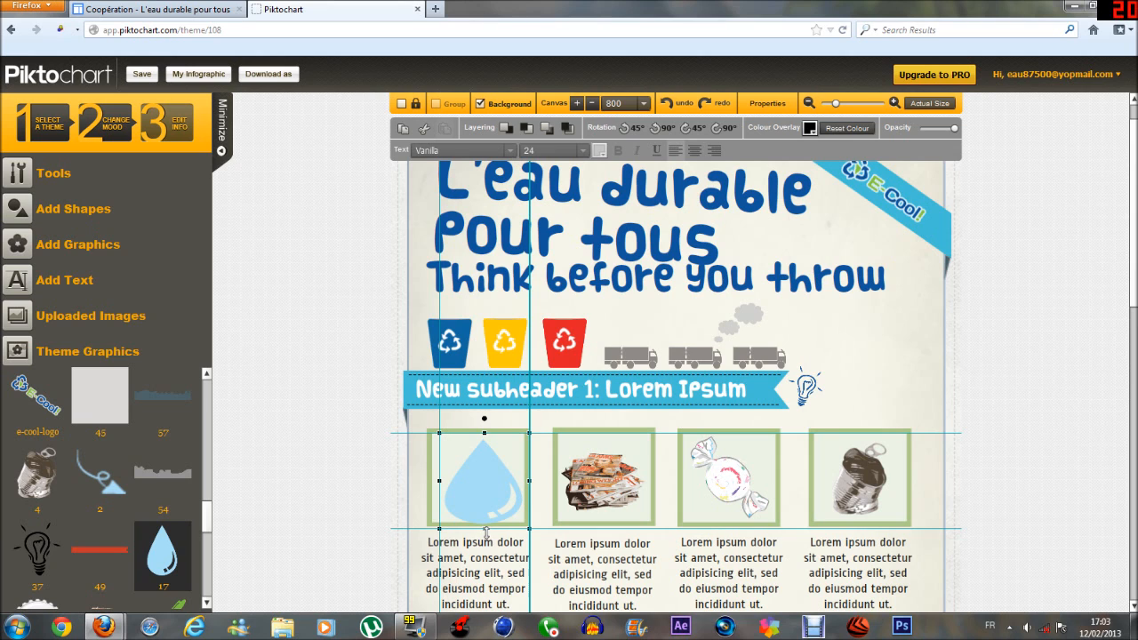
drag(484, 533, 485, 526)
scroll(985, 368, down, 1)
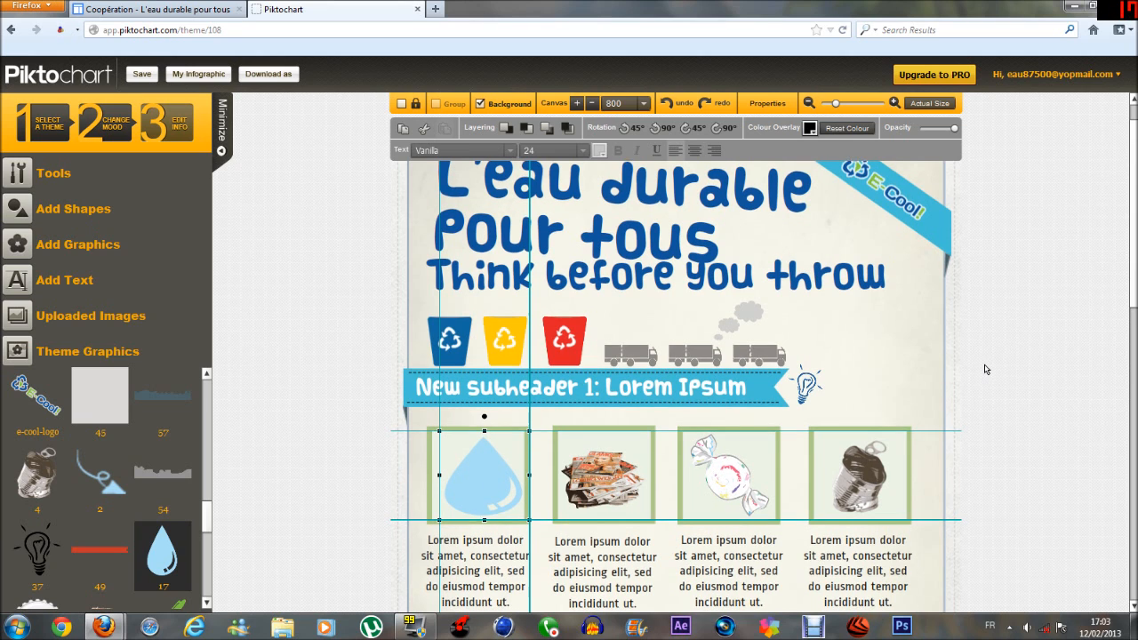
scroll(983, 366, down, 1)
click(1084, 355)
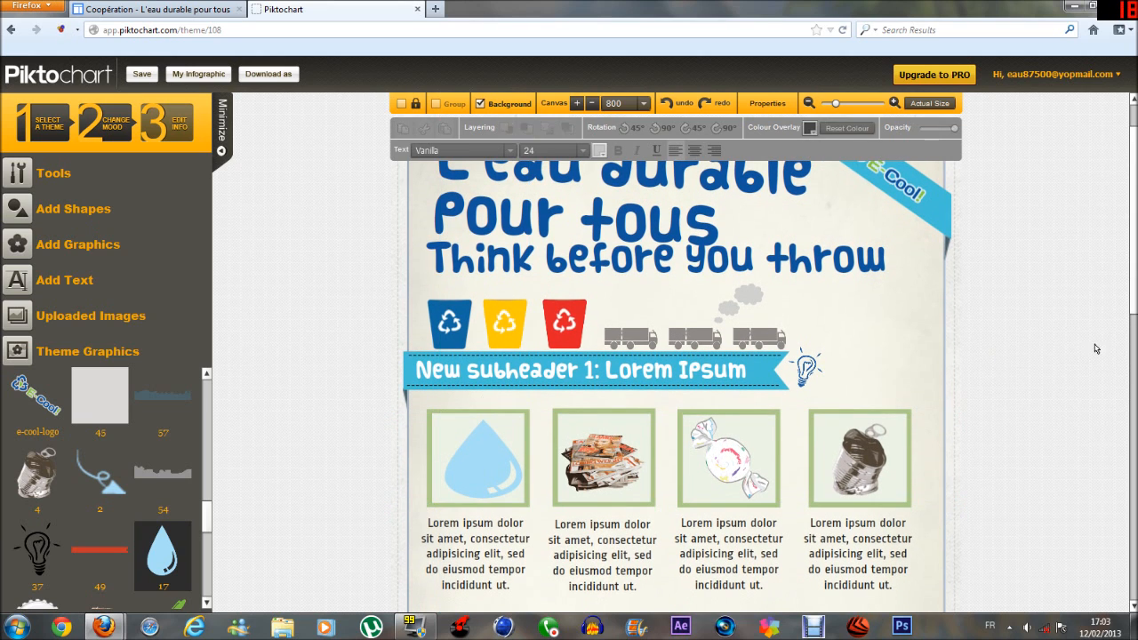
- Look over the lower sections of the infographic, selecting the 3R text, its paragraph and the markers, and return to the title
drag(1130, 262, 1134, 544)
click(463, 201)
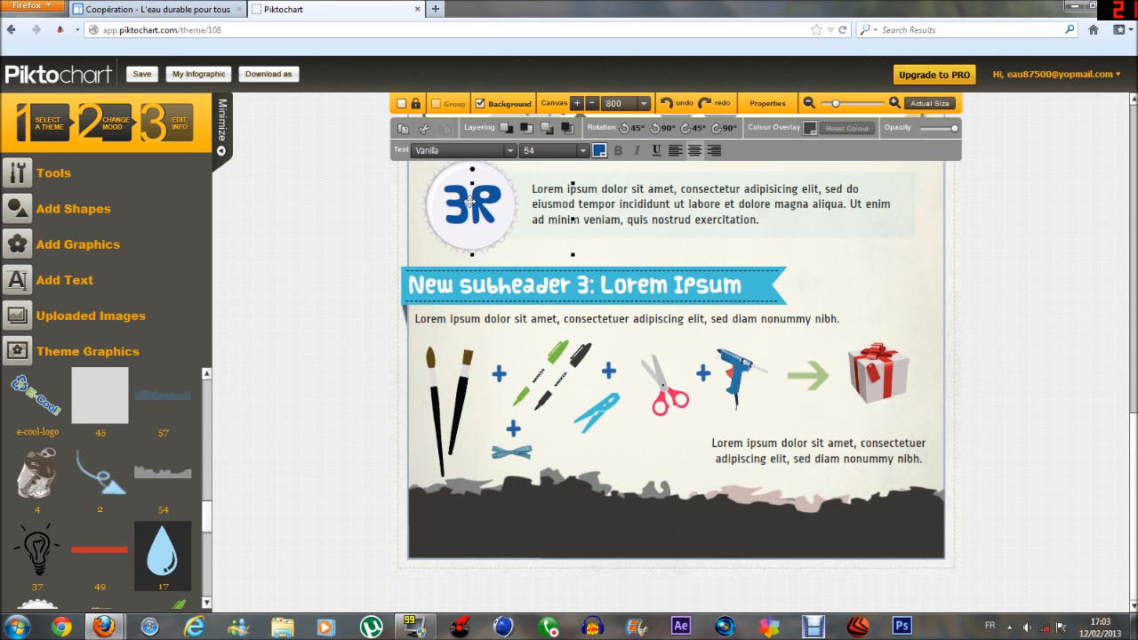
click(691, 220)
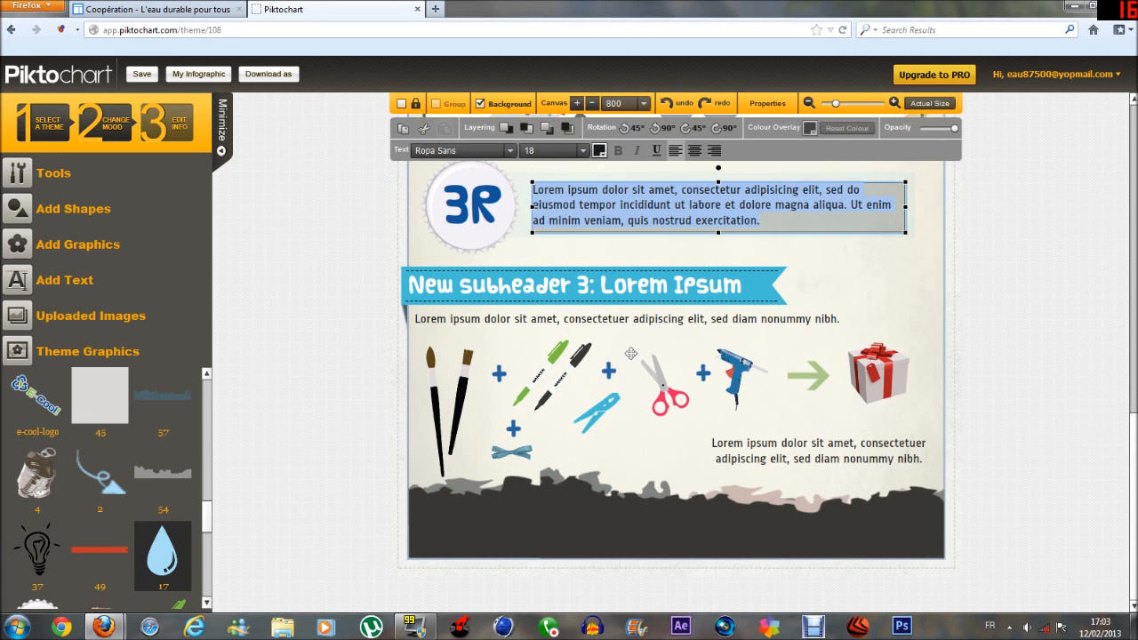
click(529, 360)
scroll(560, 286, up, 1)
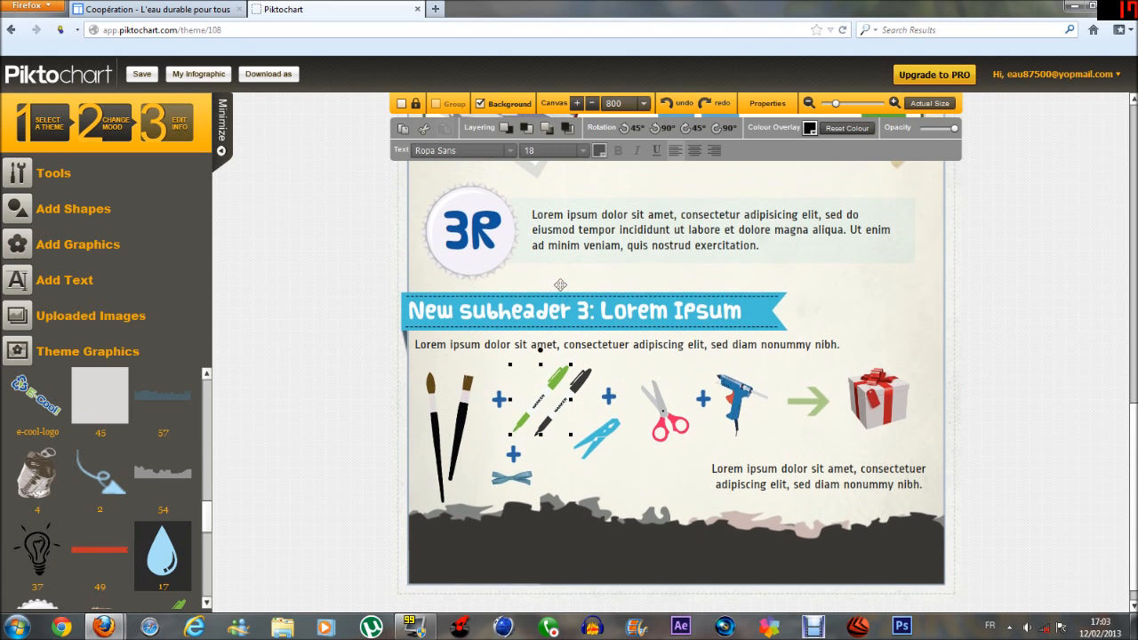
scroll(1073, 153, up, 10)
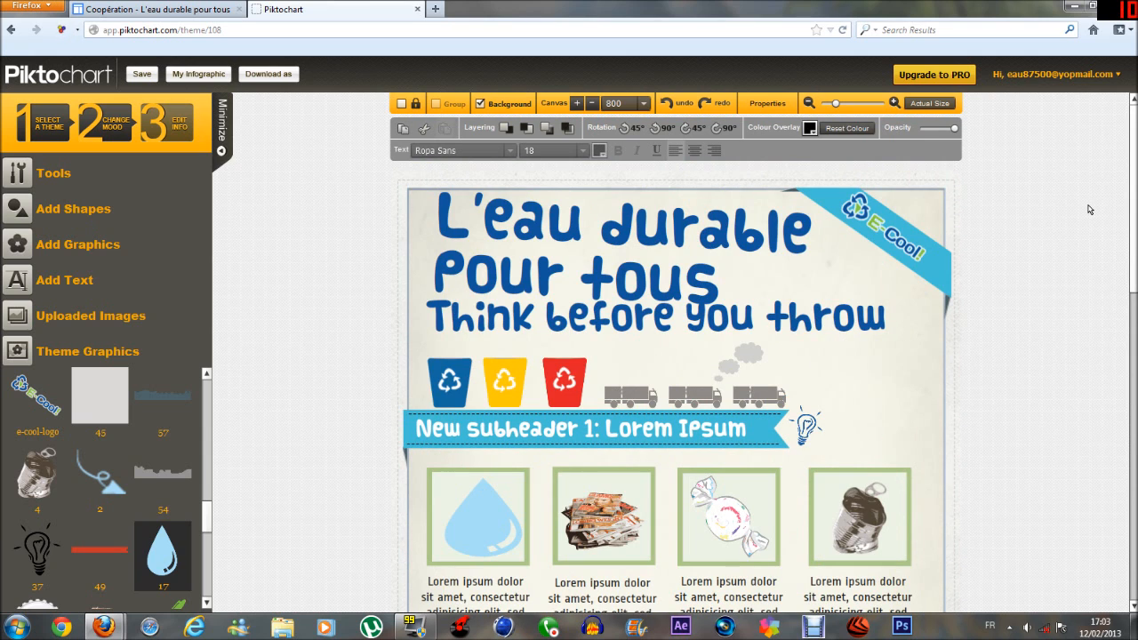
- Switch to the Google Sites website and view the infographic on the L'irrigation page down to its introduction
click(158, 9)
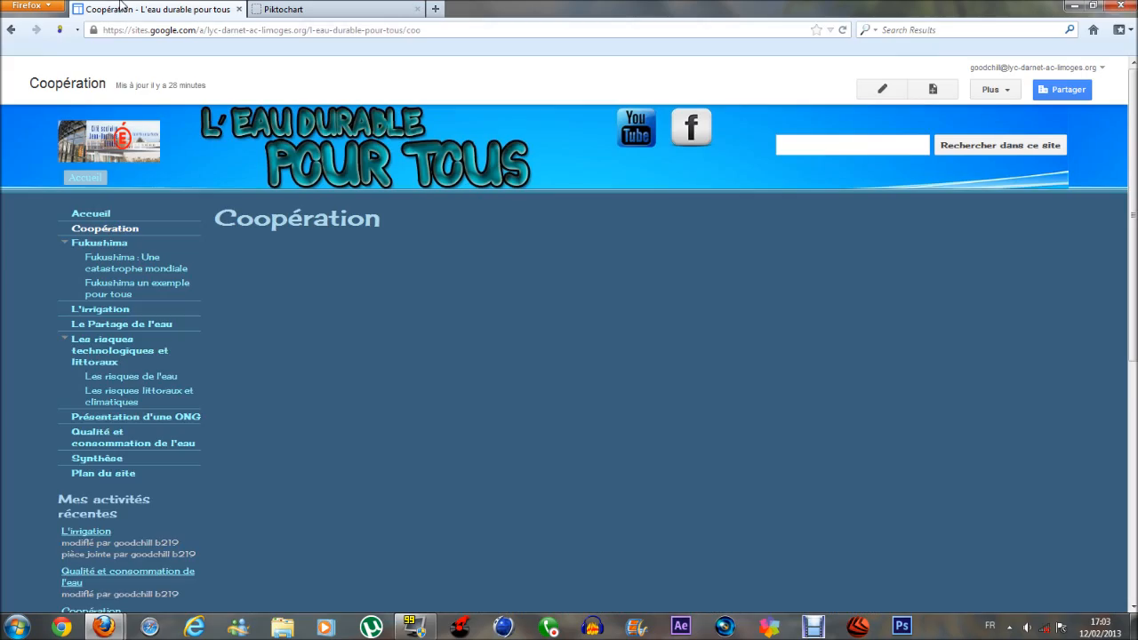
scroll(342, 197, down, 3)
scroll(338, 198, up, 5)
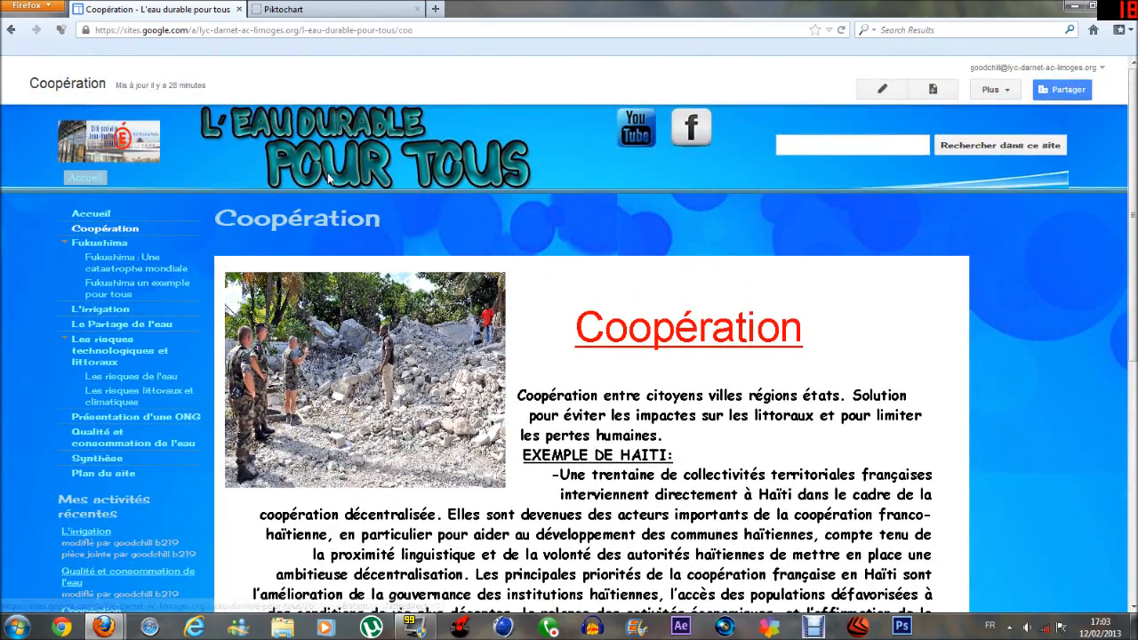
click(293, 9)
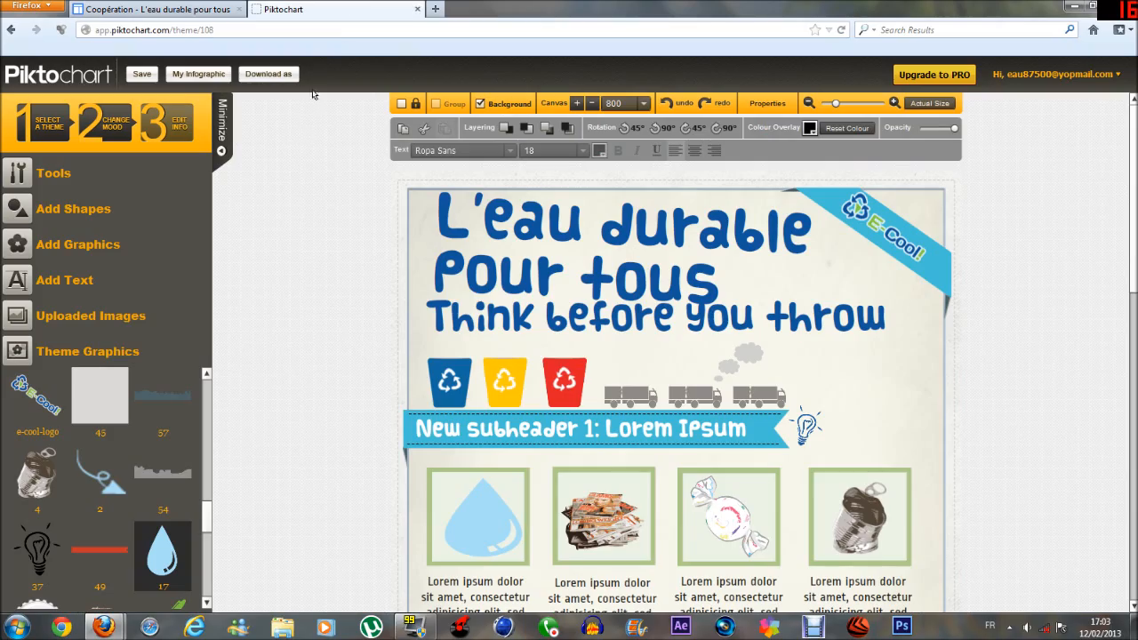
click(165, 10)
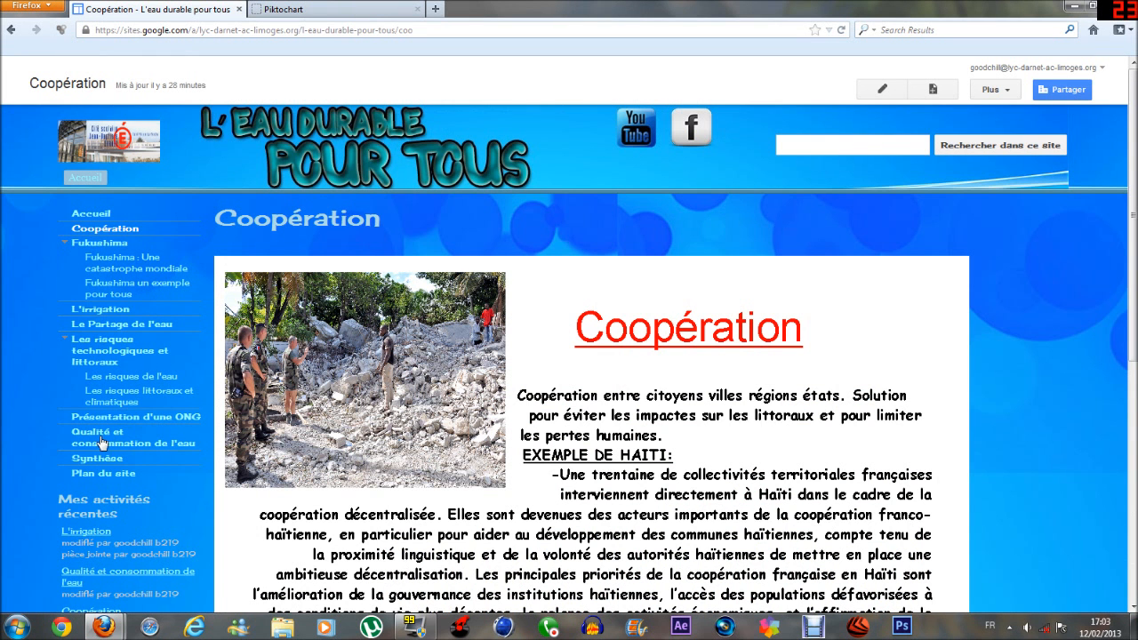
click(114, 309)
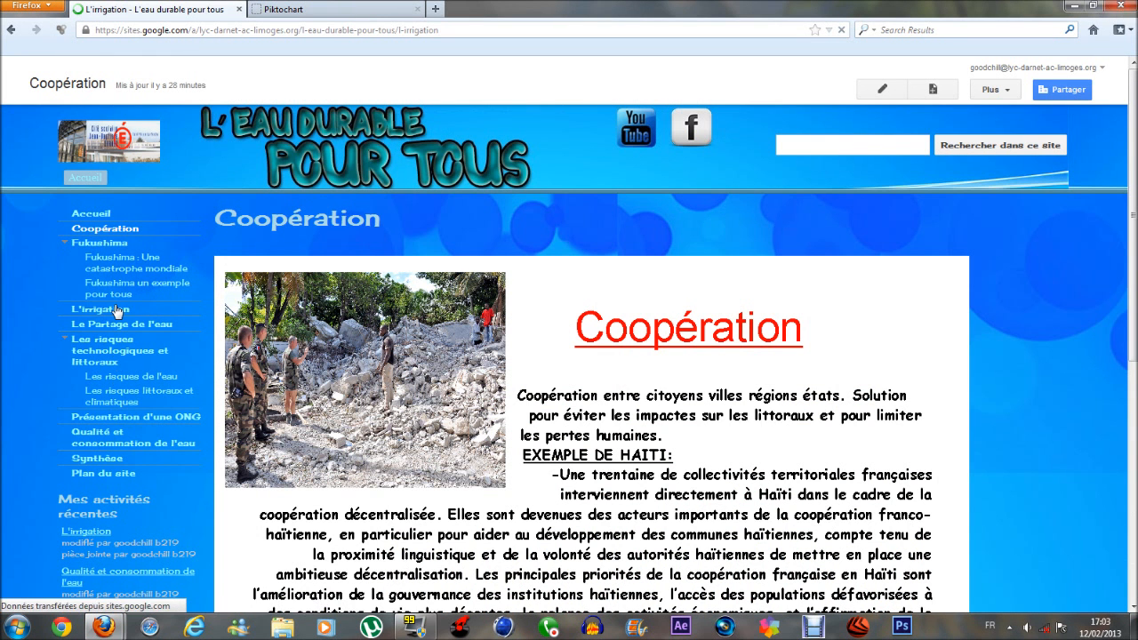
scroll(517, 298, down, 10)
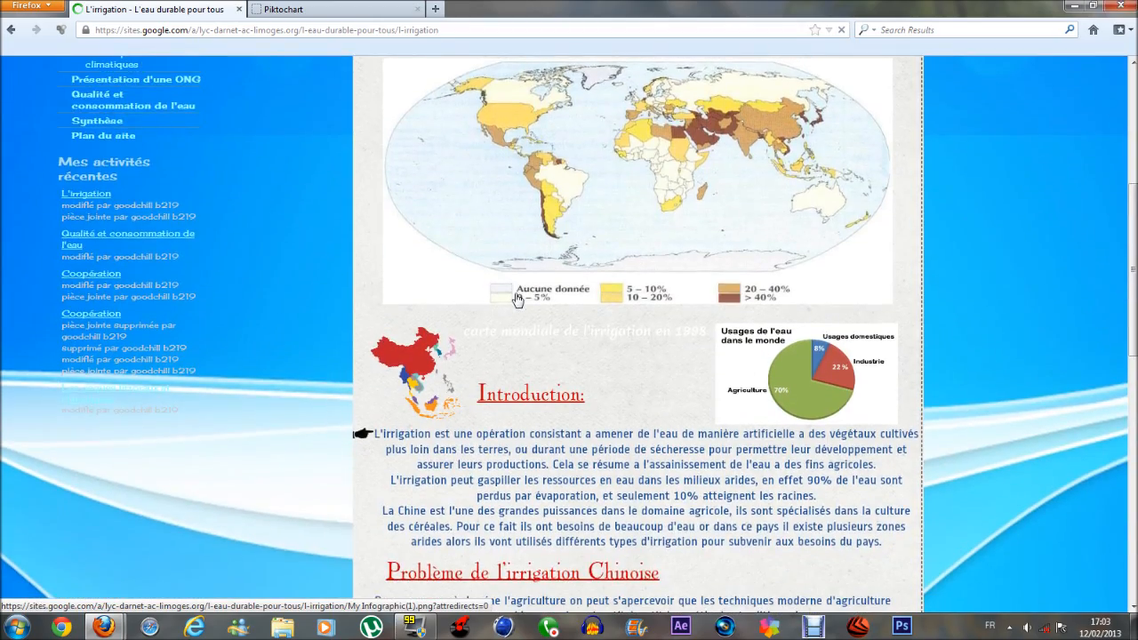